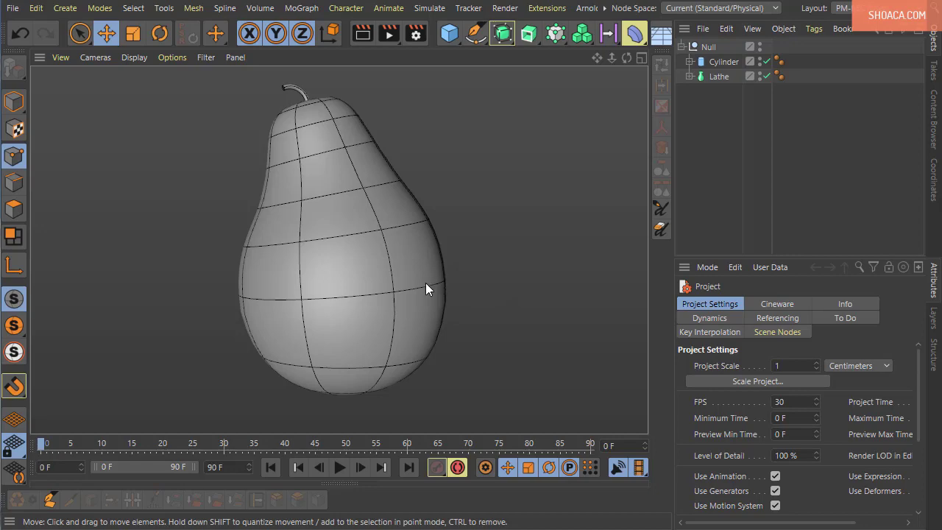
- Zoom in and back out around the finished lathed pear to preview it
scroll(441, 303, "up", 2)
scroll(445, 301, "up", 2)
scroll(458, 332, "up", 2)
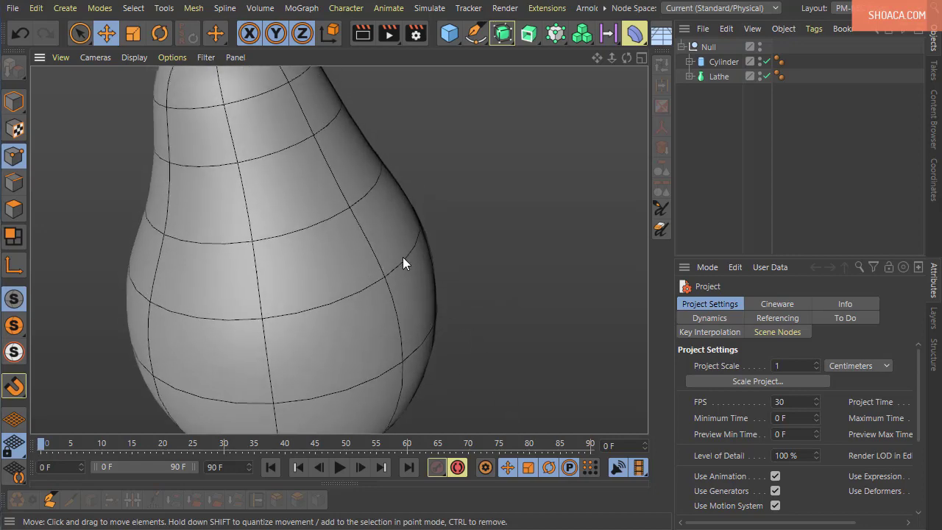
scroll(403, 257, "down", 2)
scroll(451, 305, "down", 1)
scroll(431, 284, "down", 1)
scroll(423, 358, "down", 1)
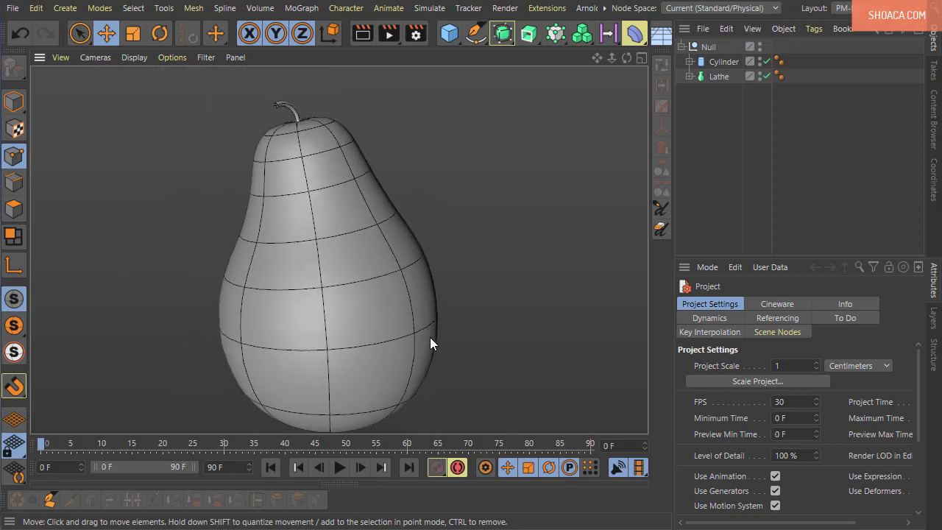
scroll(430, 343, "down", 2)
scroll(449, 328, "down", 1)
- Start a new empty project and maximize the Front view
left_click(13, 8)
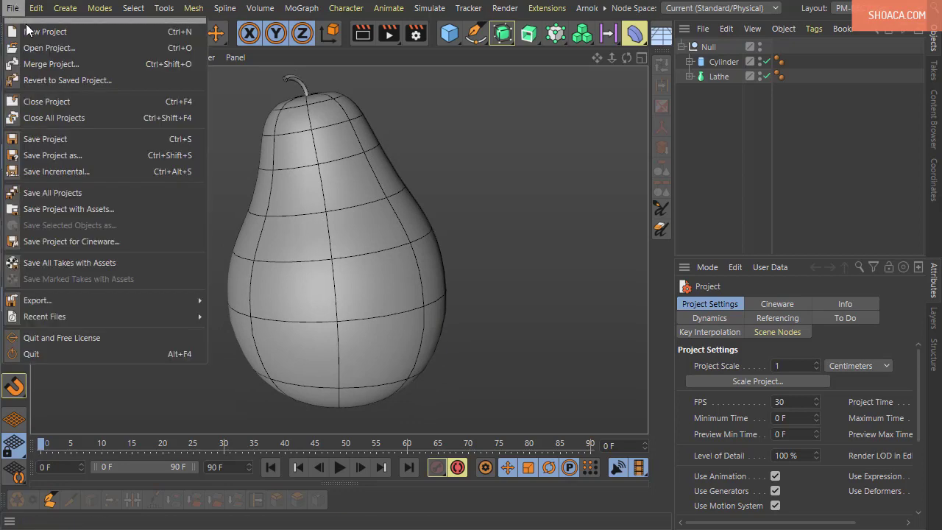
left_click(26, 31)
middle_click(236, 255)
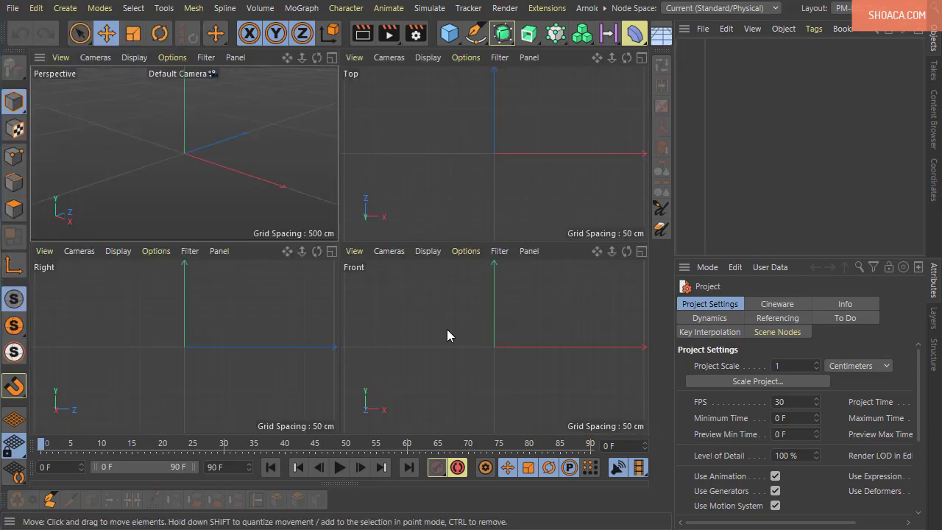
middle_click(446, 335)
- Load the pear photo as the Front view background and zoom to frame it
mouse_move(0, 302)
left_mouse_down()
mouse_move(258, 301)
mouse_move(370, 281)
left_mouse_up()
scroll(385, 265, "down", 1)
scroll(301, 260, "down", 1)
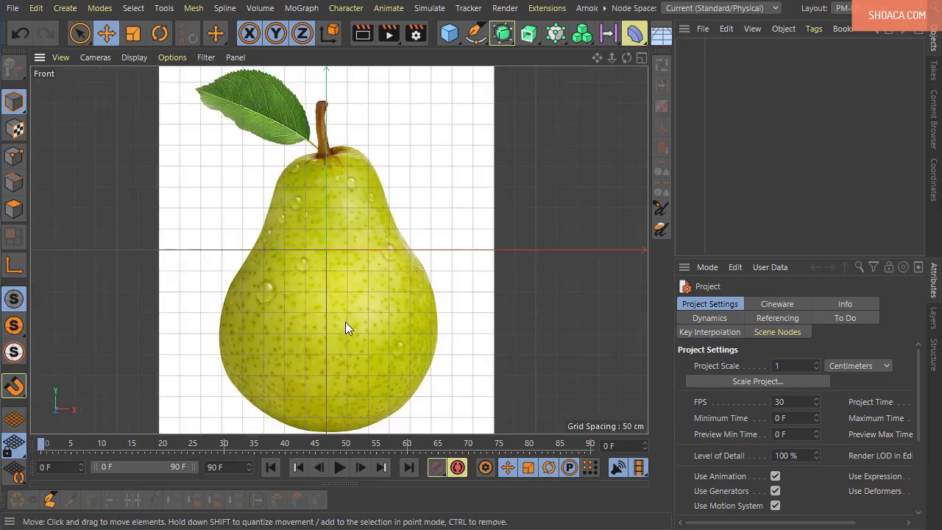
scroll(346, 322, "down", 1)
scroll(380, 301, "down", 1)
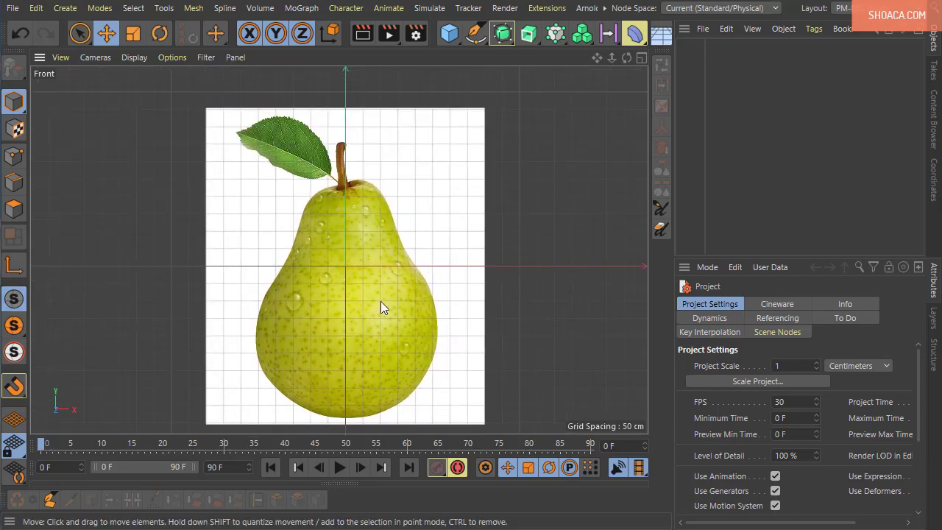
scroll(362, 295, "down", 1)
scroll(358, 290, "down", 1)
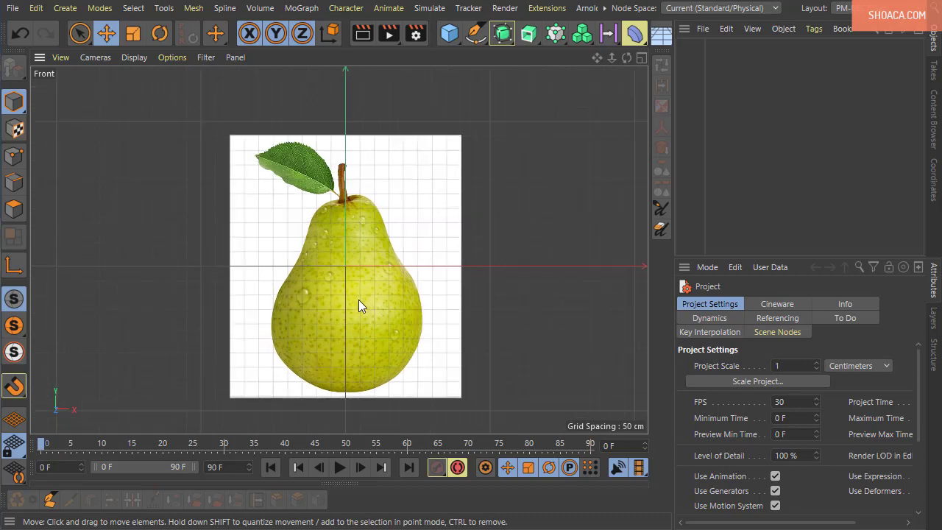
scroll(359, 300, "down", 1)
scroll(360, 283, "down", 1)
scroll(335, 307, "up", 1)
scroll(340, 302, "up", 1)
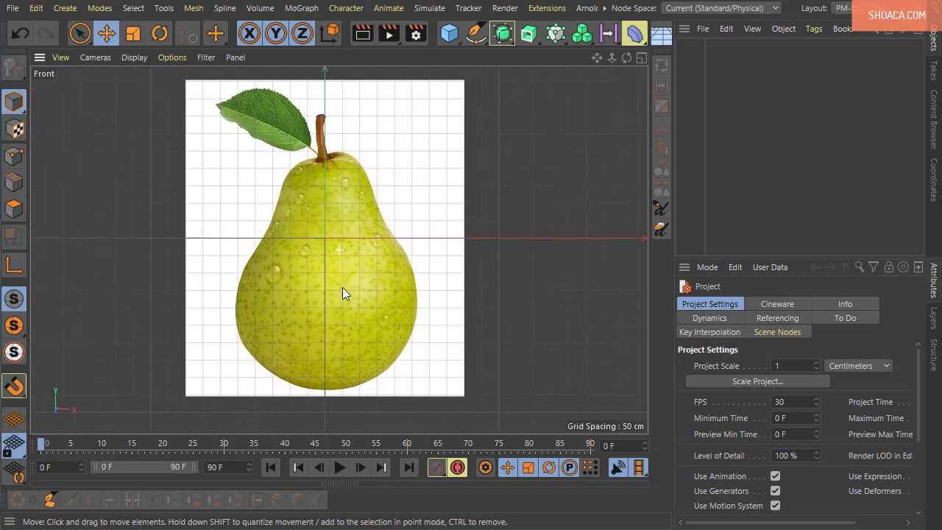
scroll(338, 285, "up", 1)
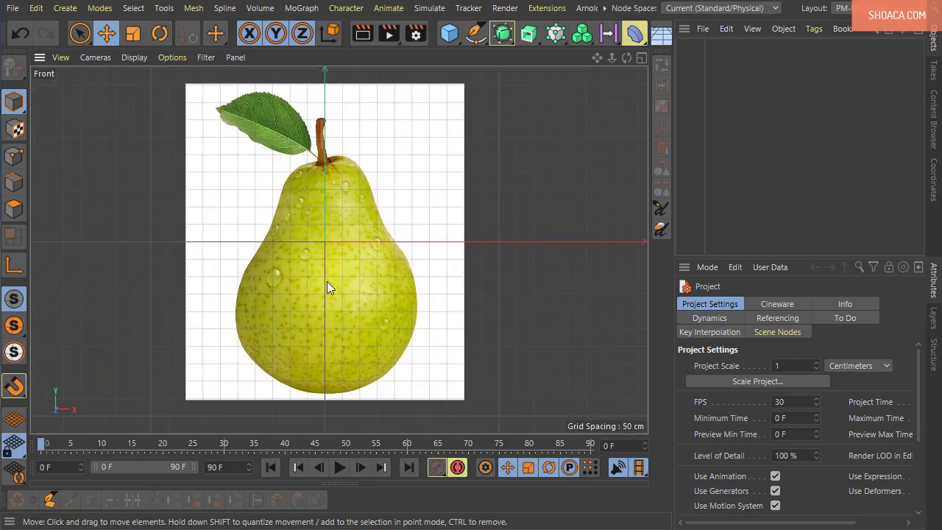
- Set the Front view background image transparency to 78%
left_click(164, 60)
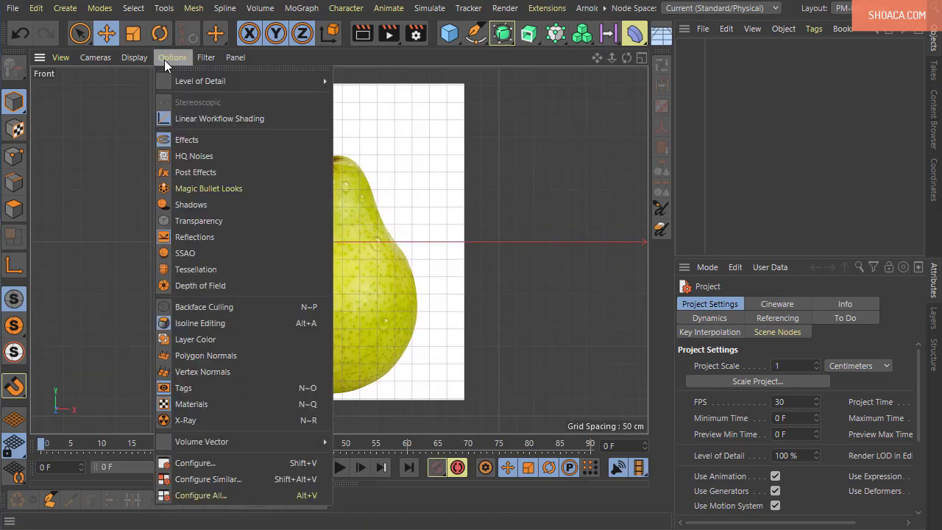
left_click(263, 461)
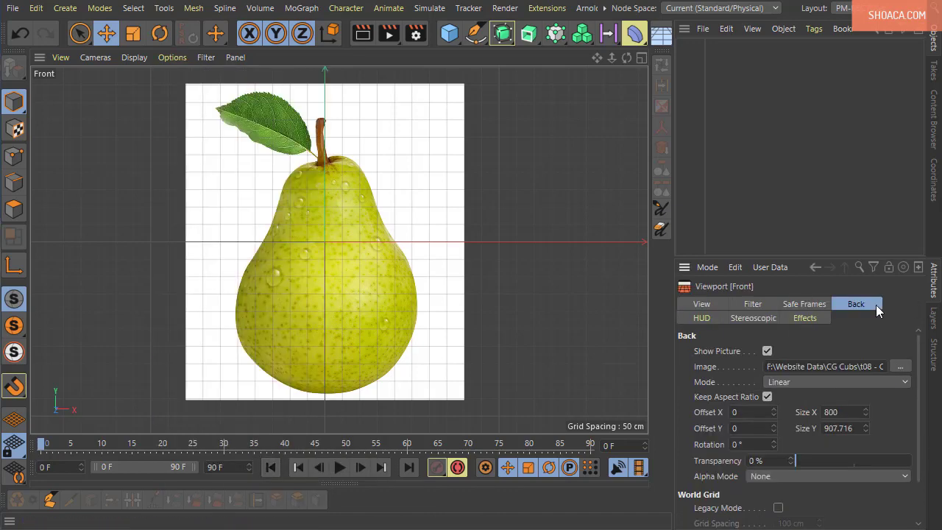
left_click_drag(796, 461, 879, 467)
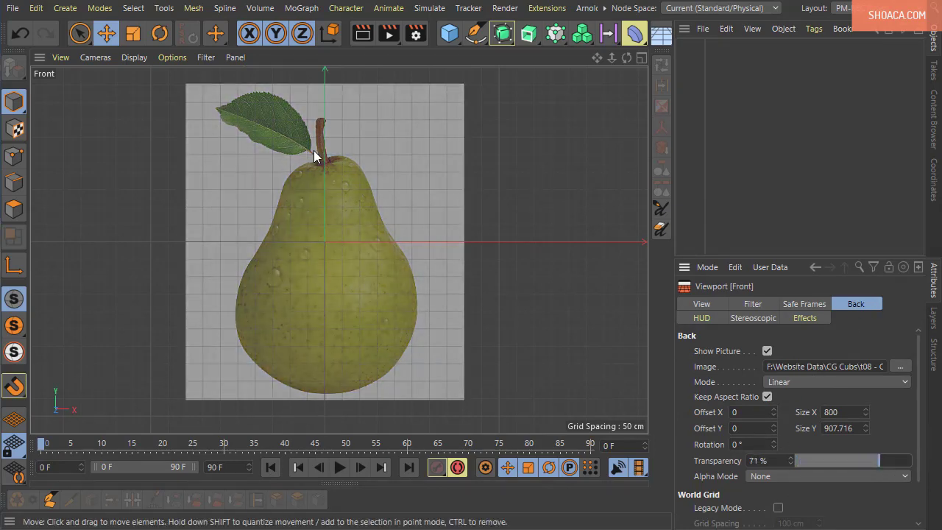
left_click(883, 461)
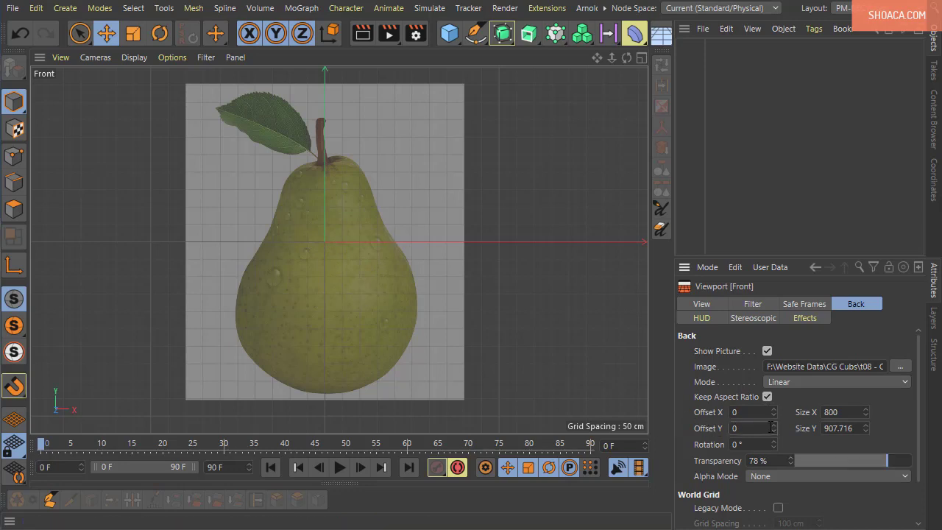
- Set the background image Offset Y to 435 so the pear's base rests on the horizontal axis
mouse_move(771, 425)
left_mouse_down()
mouse_move(772, 375)
mouse_move(772, 410)
left_mouse_up()
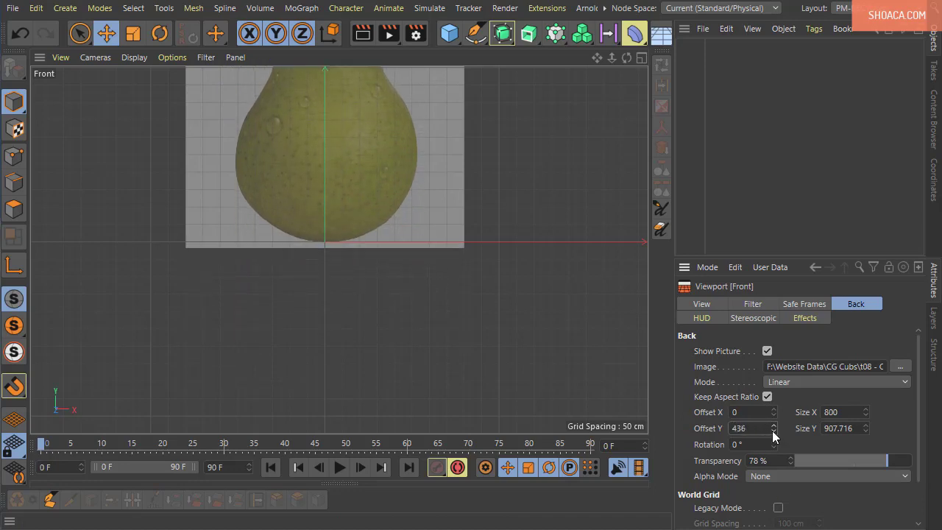
left_click(773, 432)
scroll(362, 185, "up", 3)
scroll(361, 191, "down", 2)
scroll(409, 329, "down", 2)
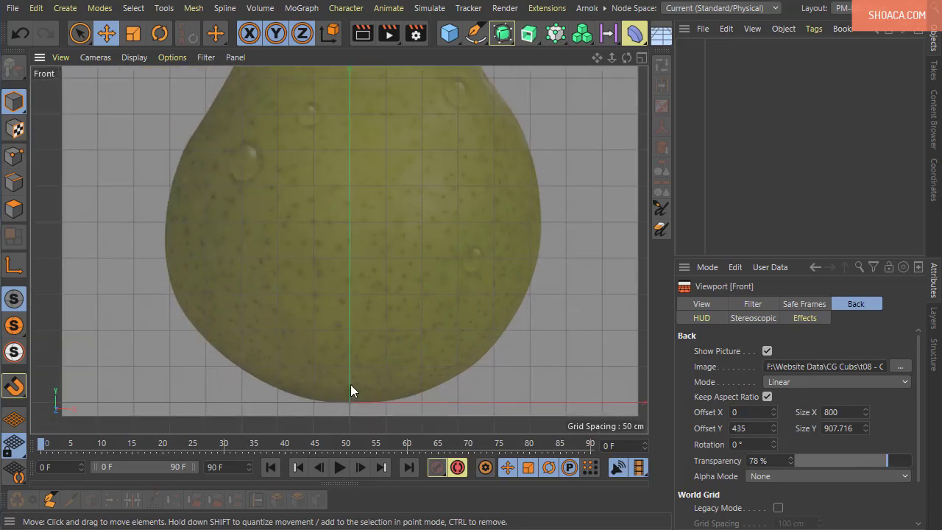
scroll(350, 384, "down", 1)
scroll(354, 372, "down", 2)
middle_click_drag(408, 303, 378, 322, "alt")
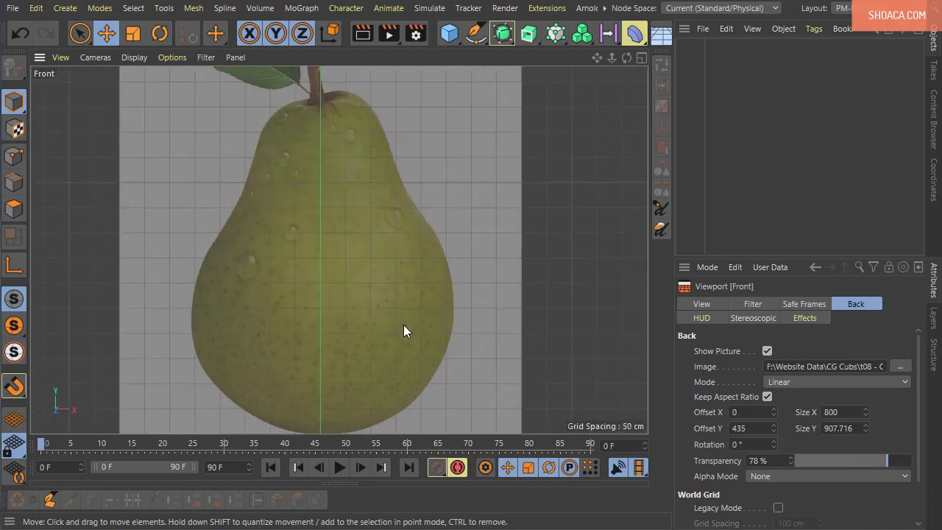
scroll(403, 324, "down", 2)
scroll(386, 304, "down", 2)
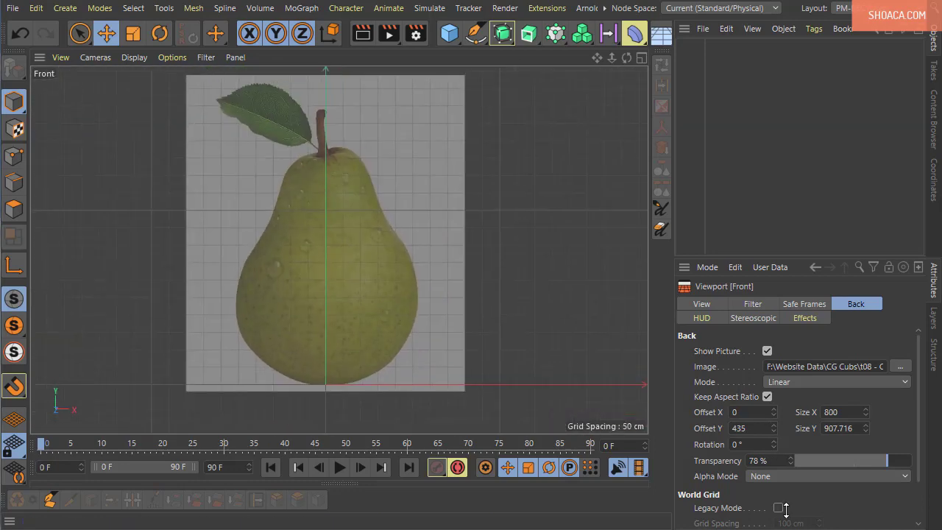
- With the Bezier spline pen, place the first point at the pear's bottom centre with a horizontal tangent
left_click(476, 32)
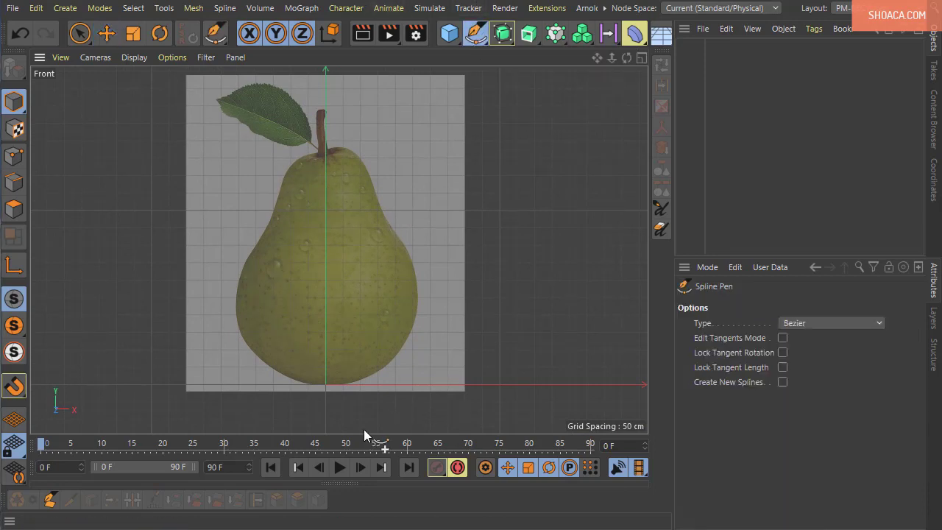
scroll(327, 387, "up", 3)
scroll(327, 387, "up", 2)
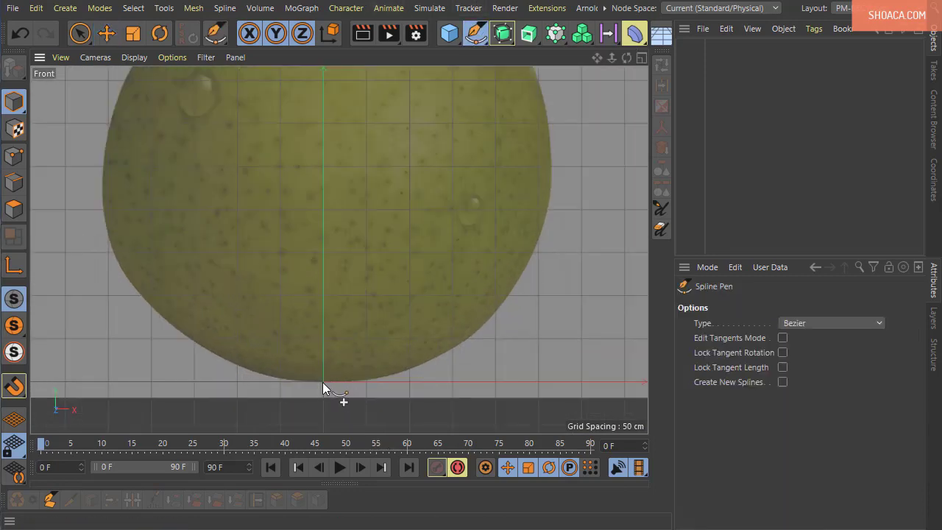
left_click_drag(323, 380, 354, 380)
left_click_drag(354, 380, 354, 381)
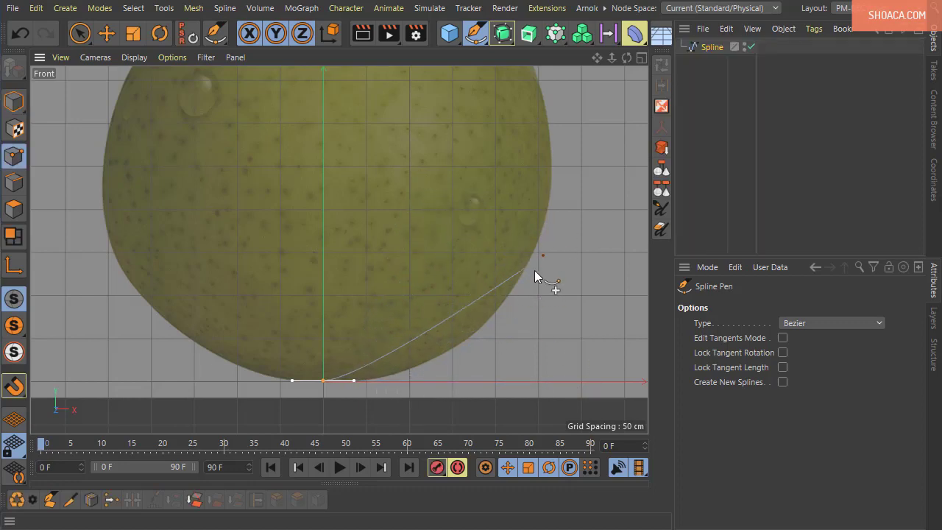
- Add spline points at the pear's widest side, the narrowing neck, and the stem base
scroll(441, 228, "down", 3)
scroll(498, 195, "up", 1)
scroll(427, 260, "down", 1)
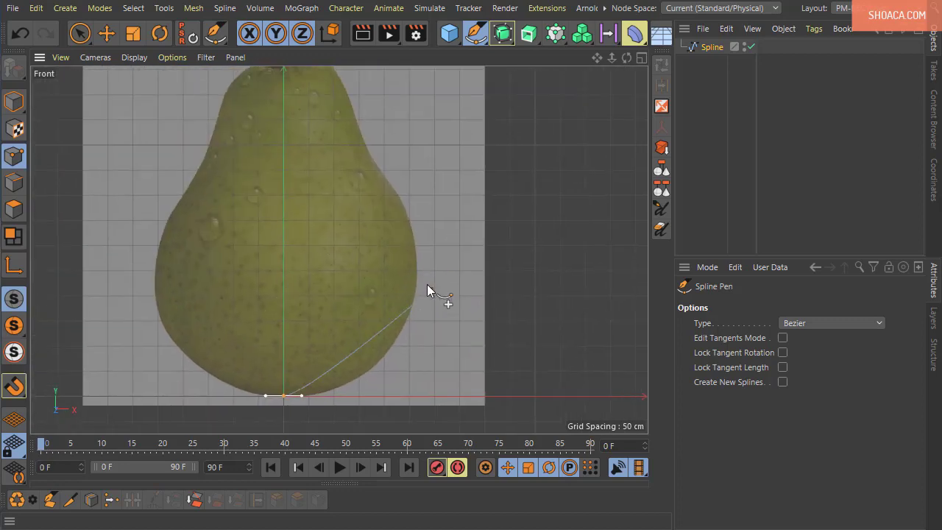
left_click_drag(418, 265, 421, 171)
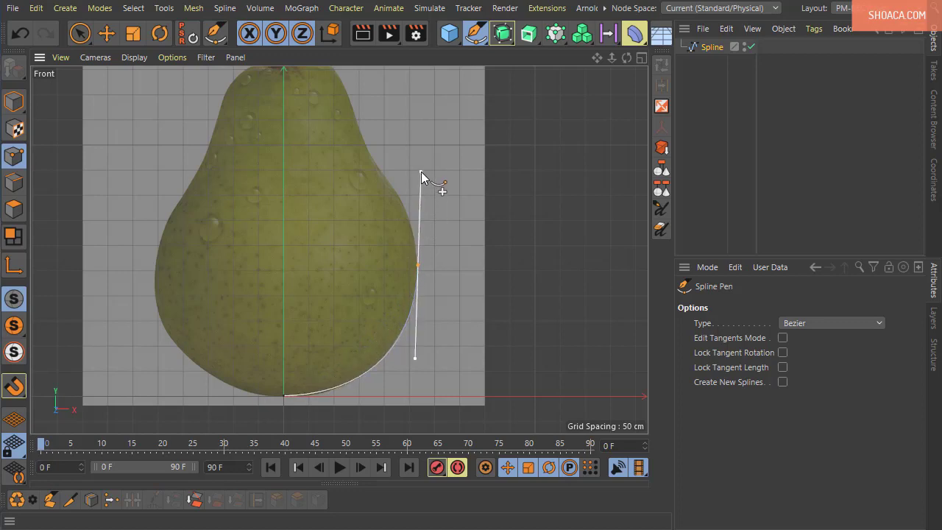
middle_click_drag(424, 171, 461, 287, "alt")
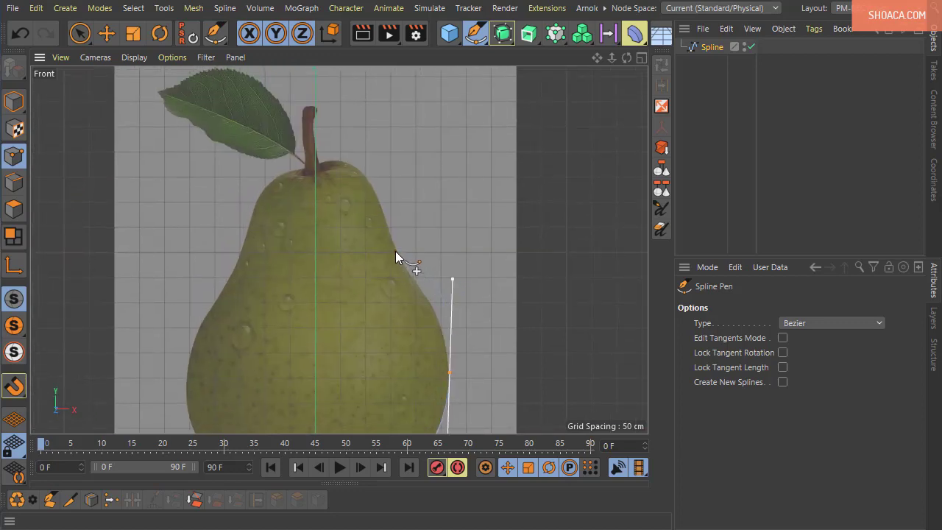
left_click_drag(396, 250, 382, 212)
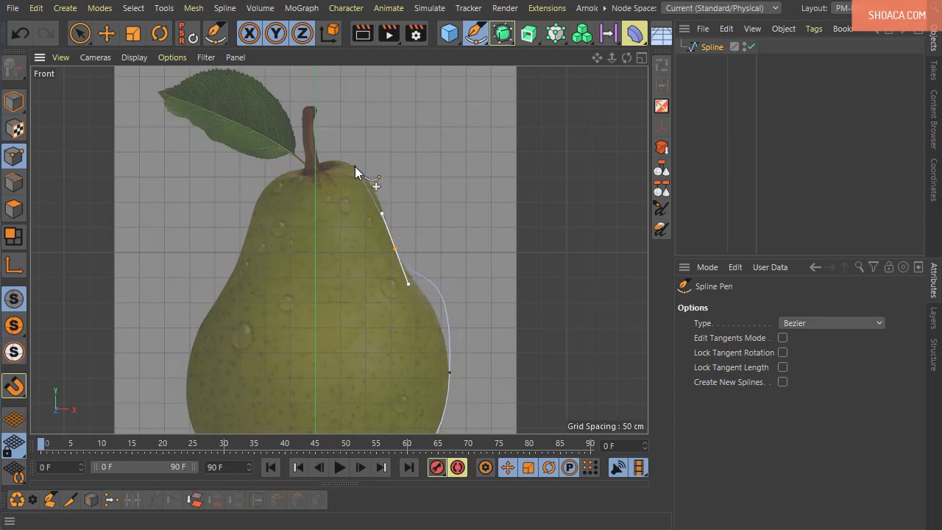
left_click_drag(347, 163, 332, 160)
- Select the widest-side point and swing its tangent to follow the pear's edge, undoing the lower tangent tweak
left_click(107, 33)
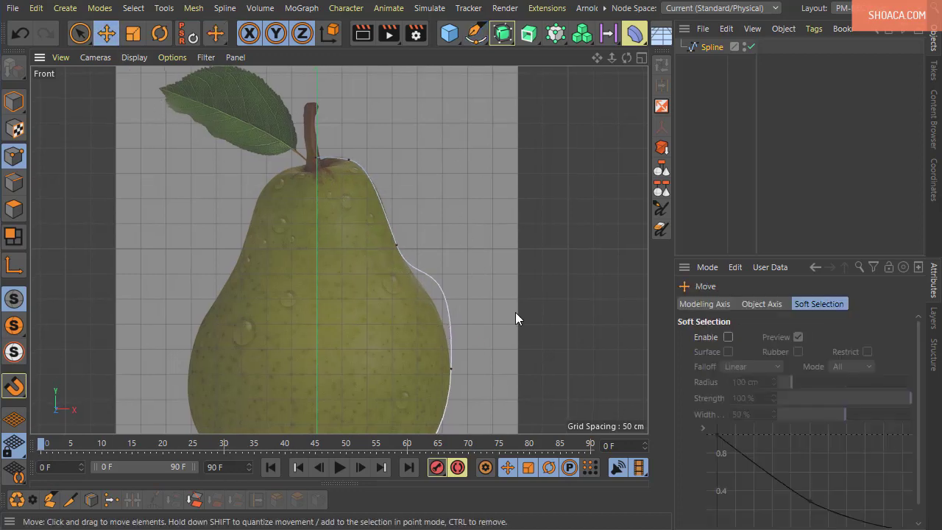
middle_click_drag(515, 312, 477, 178, "alt")
scroll(471, 192, "up", 2)
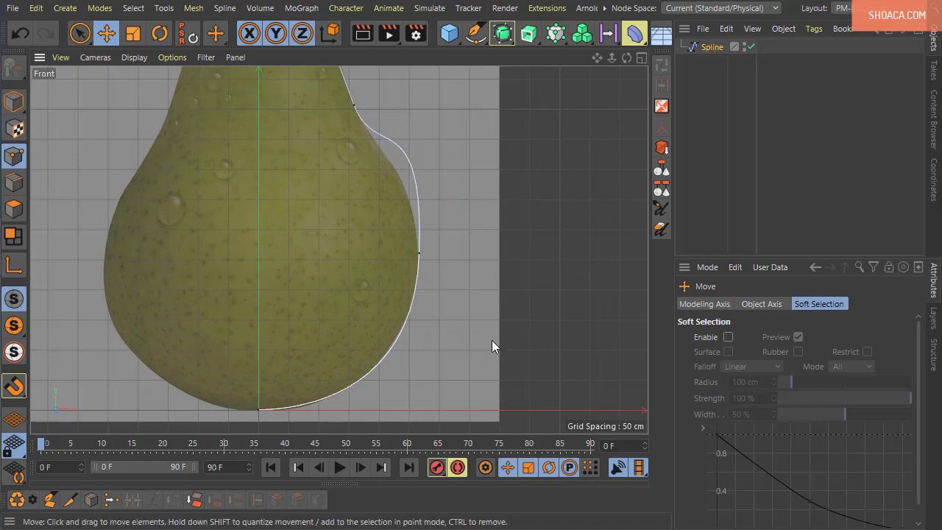
middle_click_drag(491, 340, 469, 412, "alt")
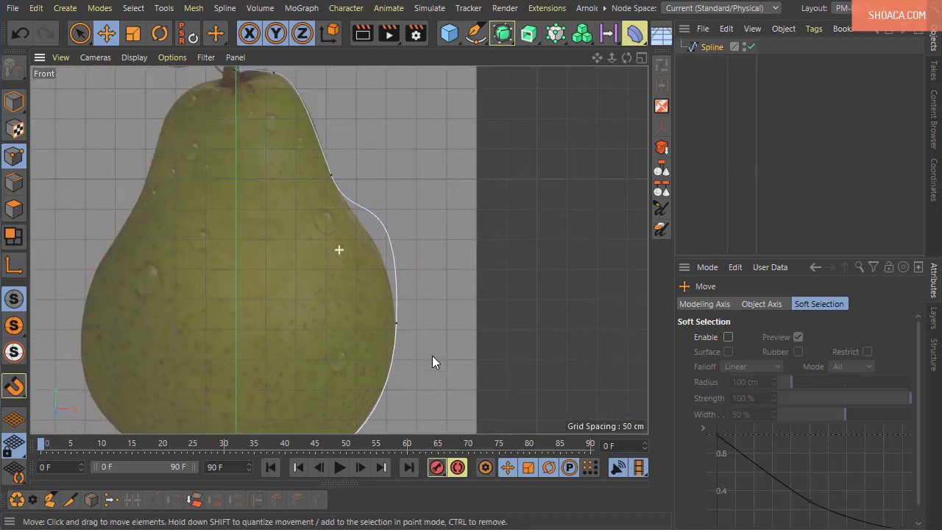
left_click(394, 324)
mouse_move(400, 397)
middle_mouse_down("alt")
mouse_move(428, 325)
mouse_move(384, 190)
middle_mouse_up("alt")
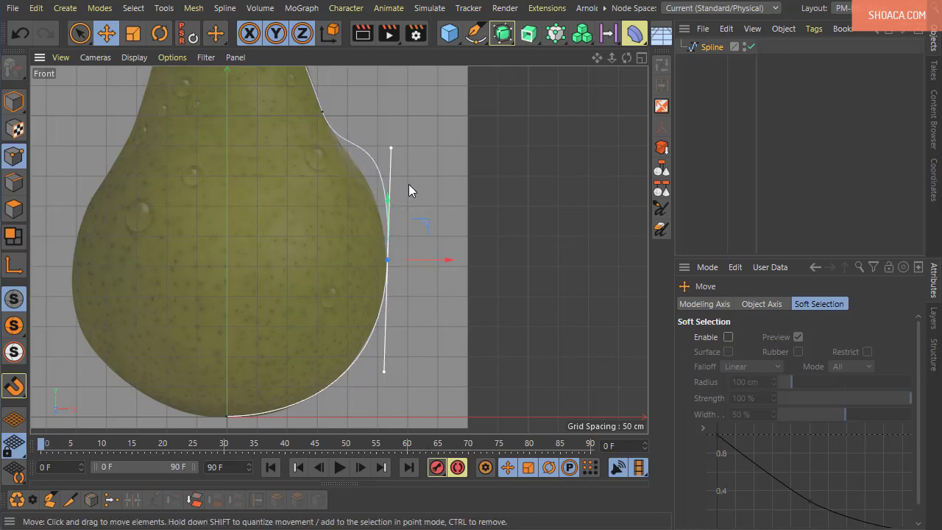
mouse_move(391, 147)
left_mouse_down()
mouse_move(405, 151)
mouse_move(383, 146)
mouse_move(396, 152)
left_mouse_up()
mouse_move(378, 367)
left_mouse_down()
mouse_move(418, 357)
mouse_move(378, 365)
left_mouse_up()
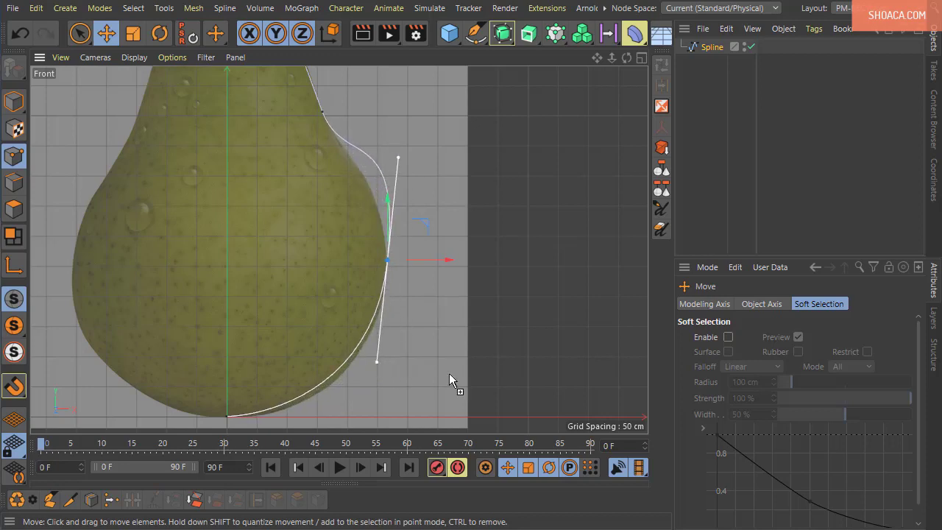
key("ctrl+z")
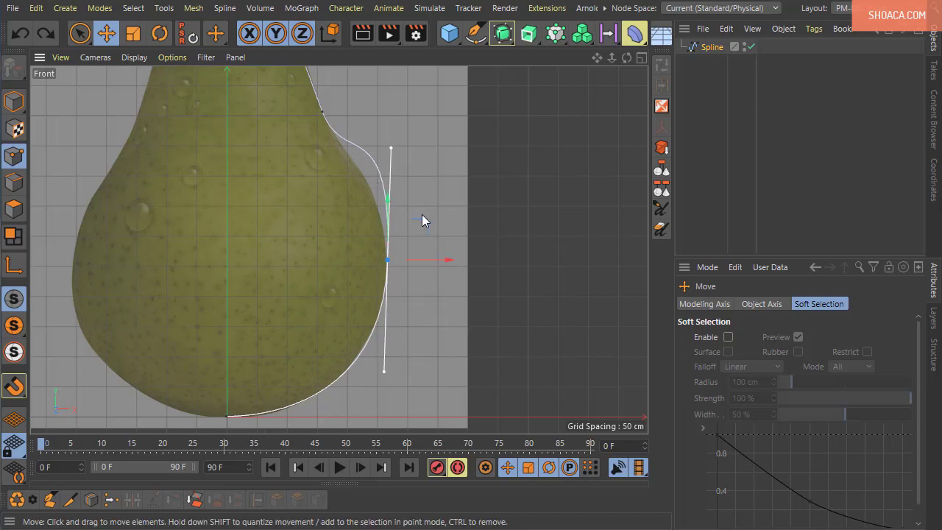
- Pull the spline's top point down so the curve hugs the pear's neck
scroll(418, 225, "up", 2)
scroll(402, 292, "up", 1)
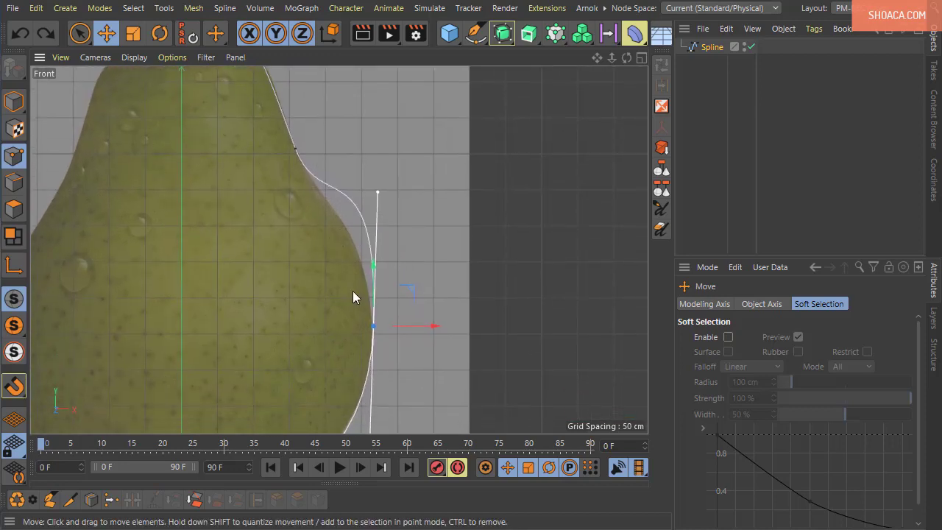
scroll(422, 256, "up", 1)
scroll(431, 270, "down", 1)
scroll(421, 272, "down", 1)
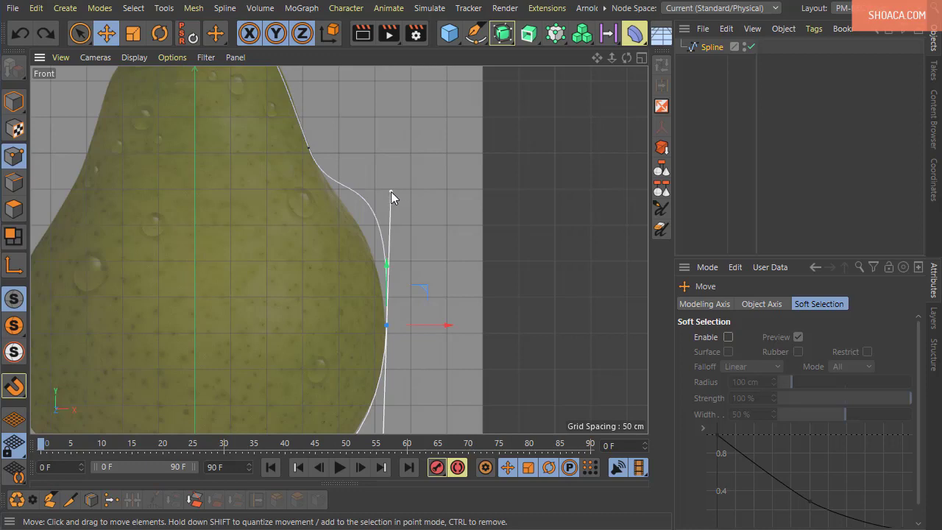
left_click_drag(390, 191, 387, 252)
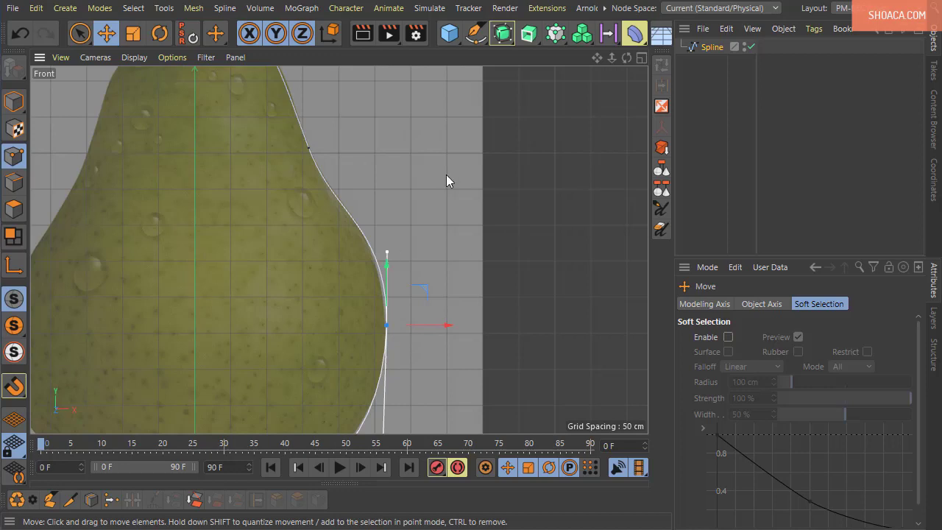
scroll(487, 307, "down", 3)
- Select the points near the stem and adjust the shoulder point's tangent to follow the shoulder
scroll(357, 199, "up", 3)
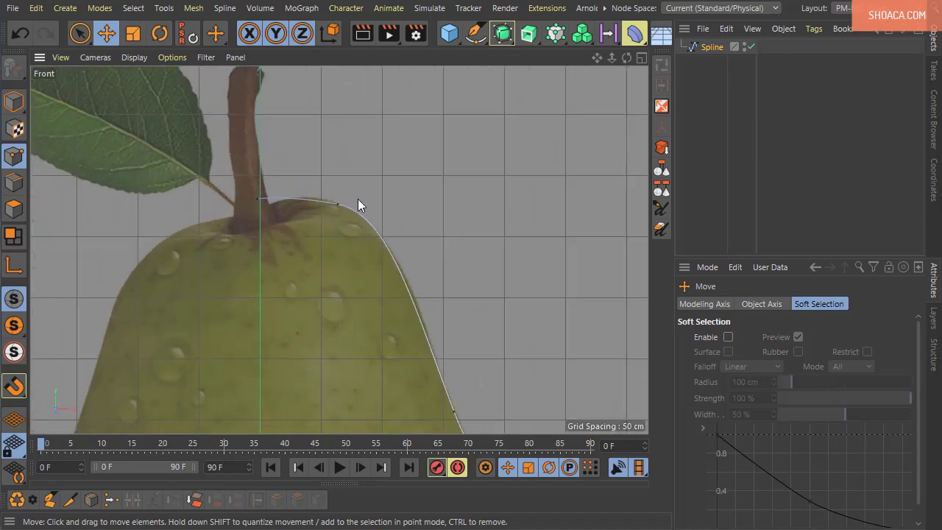
left_click(260, 200)
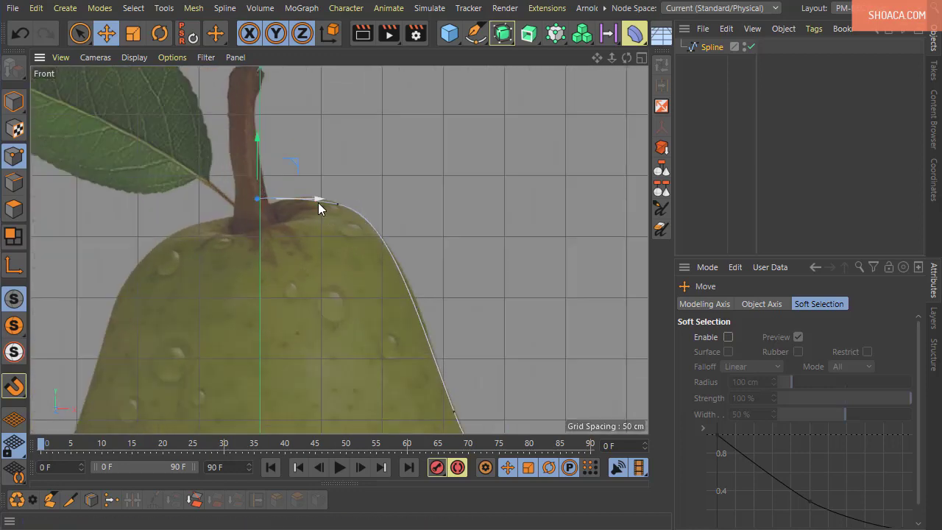
left_click(337, 205)
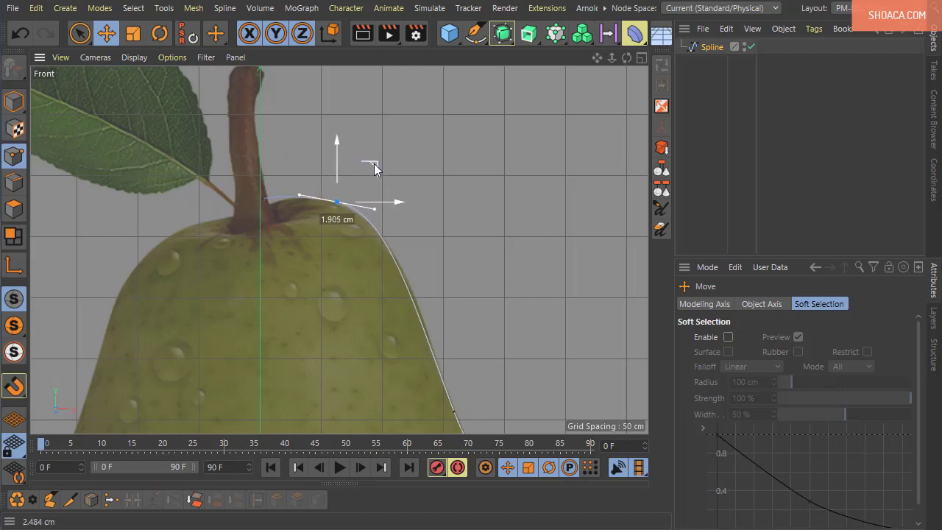
middle_click_drag(374, 164, 420, 150, "alt")
left_click(451, 310)
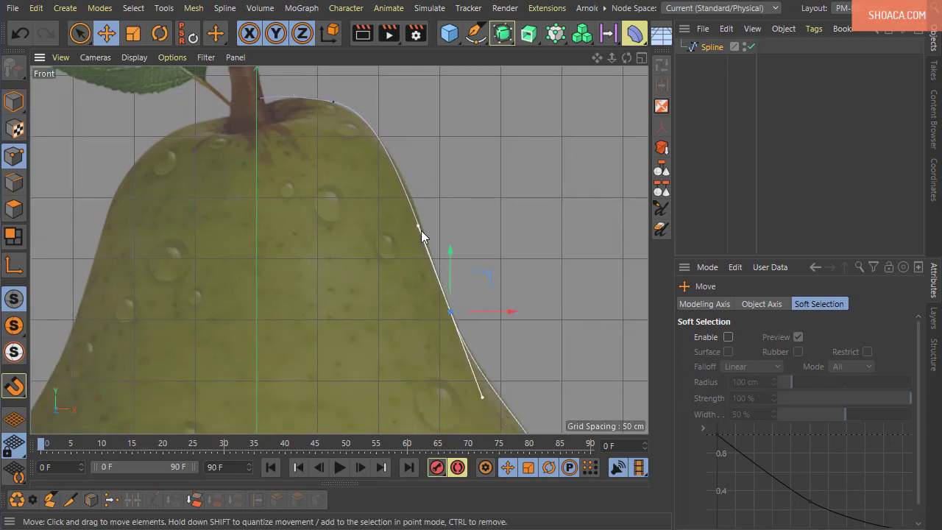
left_click_drag(420, 225, 422, 225)
- Select the top point by the stem, then reselect the spline's bottom point
scroll(336, 219, "down", 5)
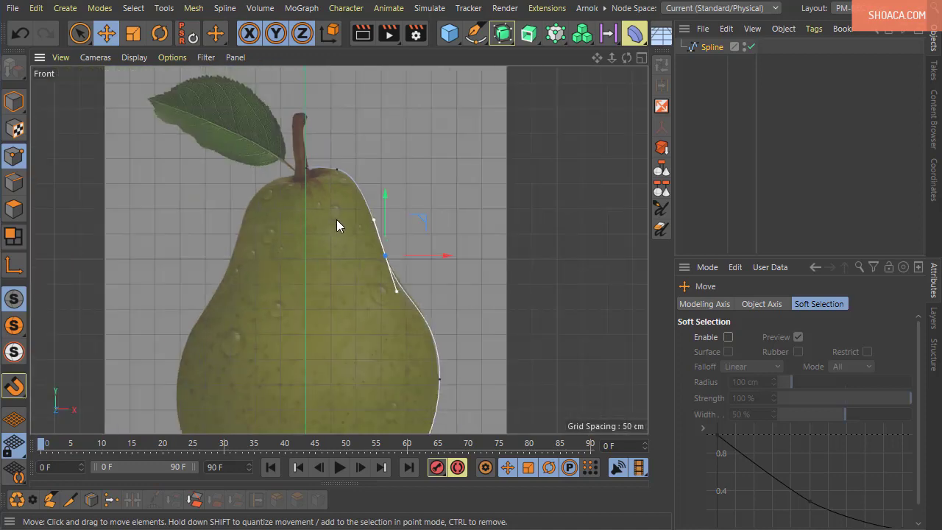
scroll(461, 217, "down", 2)
scroll(437, 234, "up", 1)
scroll(460, 232, "up", 1)
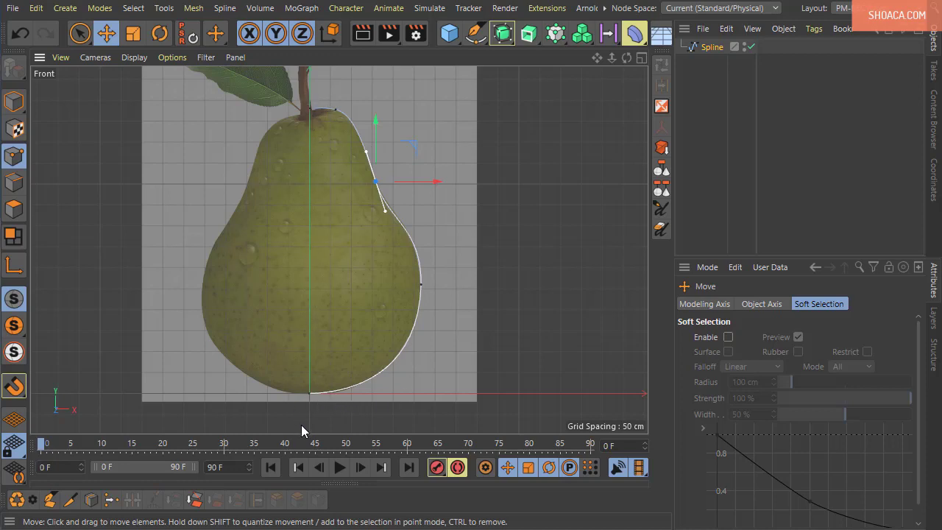
left_click(309, 110)
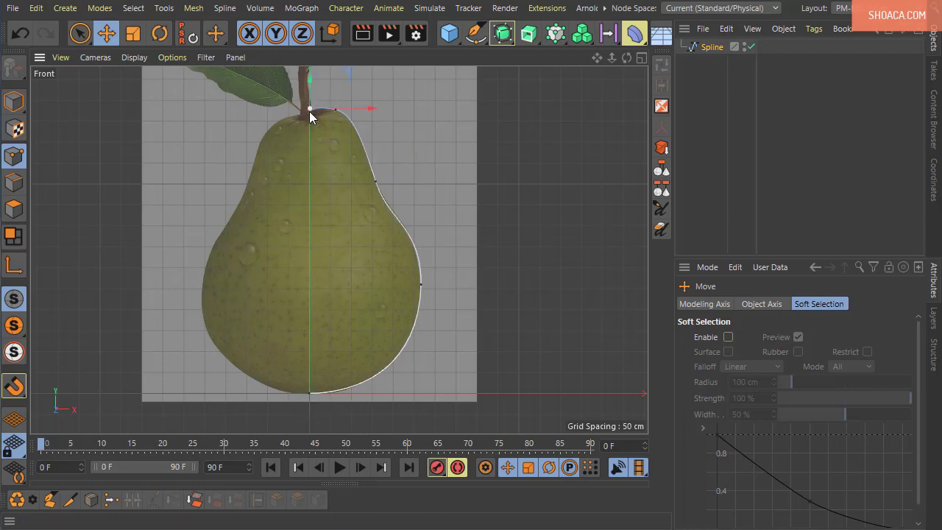
left_click(307, 394)
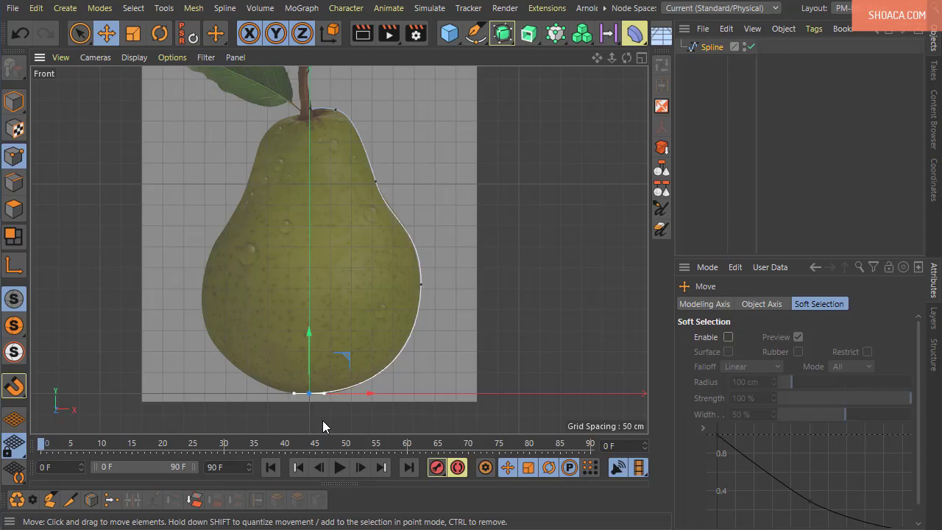
left_click(324, 421)
left_click(310, 395)
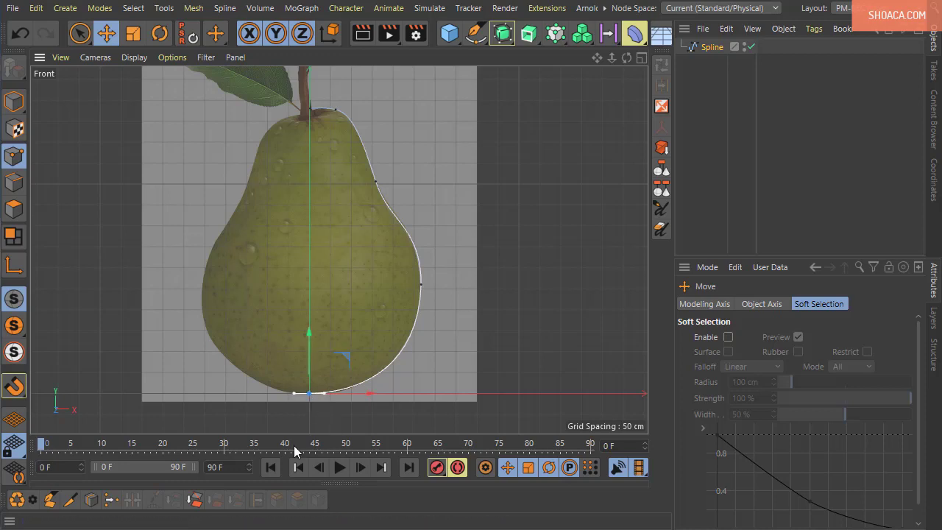
- Set the bottom point's X and Y position to 0 in the Coordinates tab
left_click(933, 177)
left_click(692, 49)
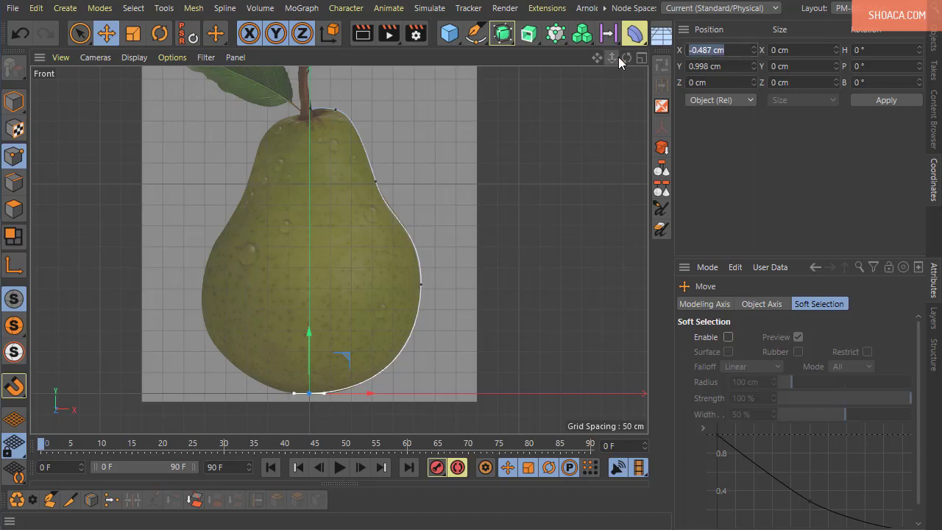
type("0")
type("0")
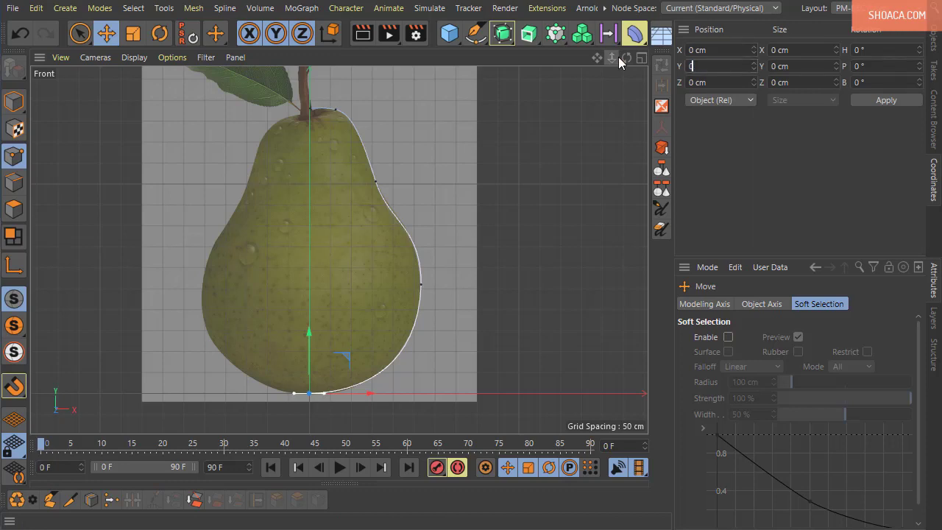
key("Return")
- Set the top point beside the stem to X position 0
left_click(309, 109)
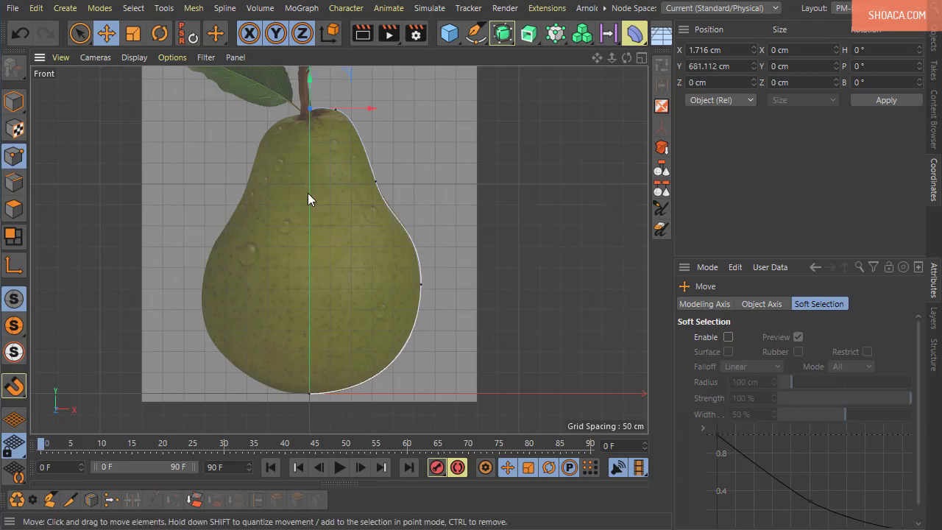
double_click(734, 50)
type("0")
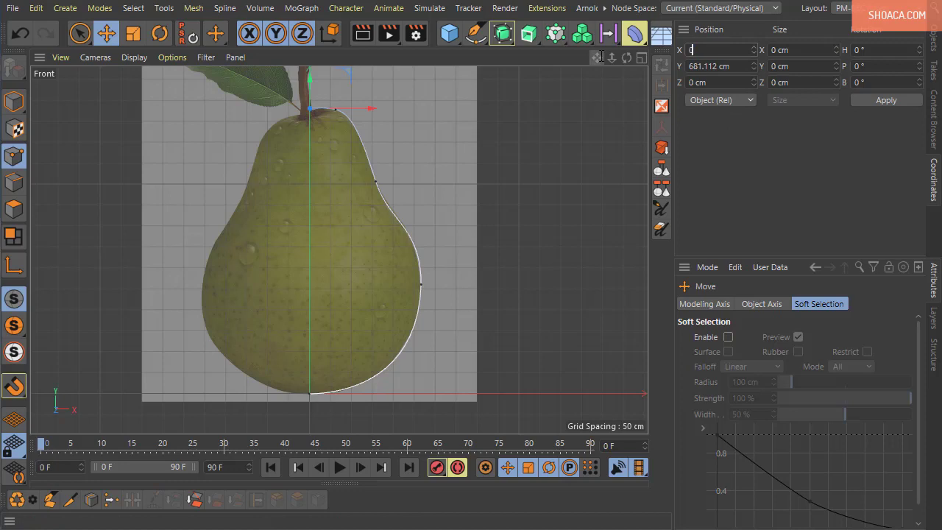
key("Return")
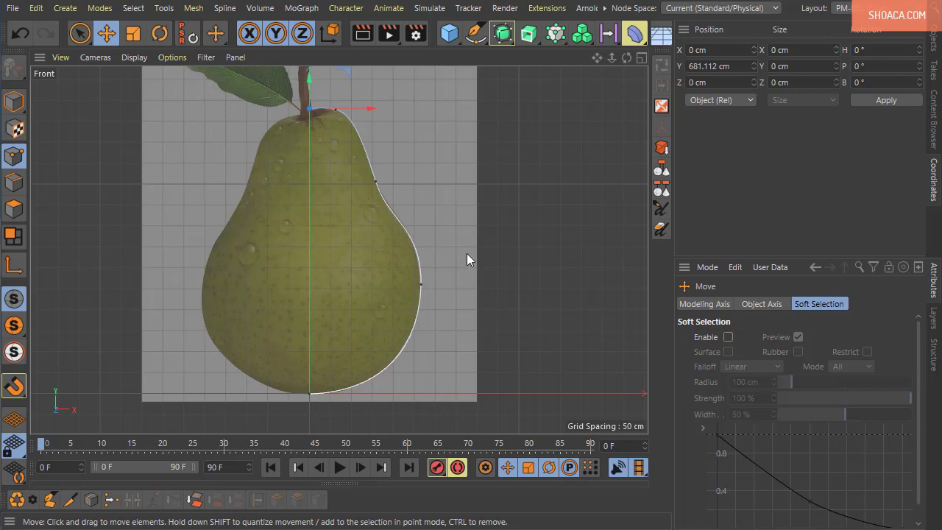
- Select the Spline and add a Lathe generator to revolve the half-profile into a pear
left_click(933, 41)
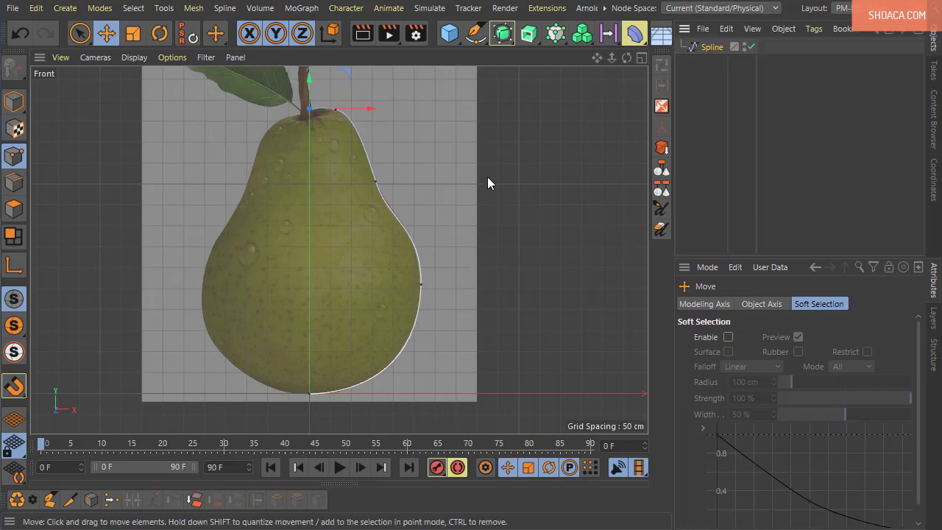
left_click(711, 48)
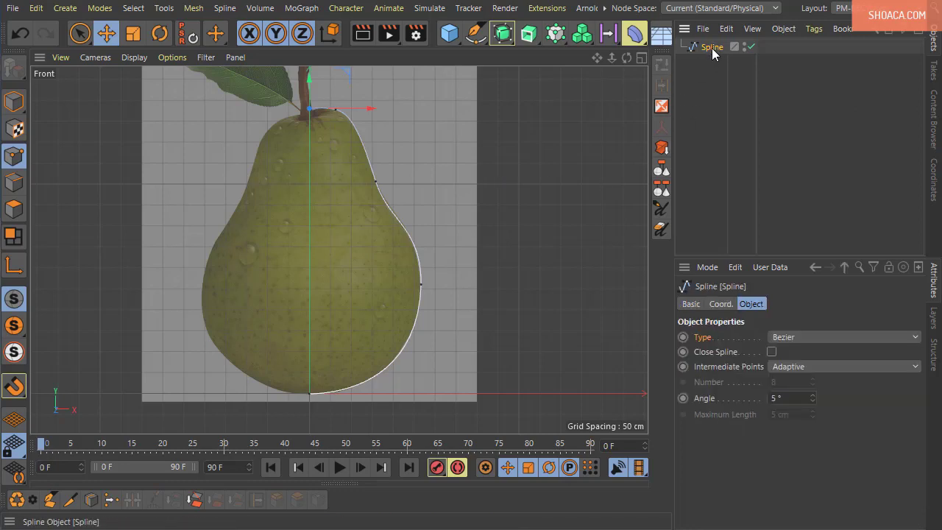
left_click(532, 42)
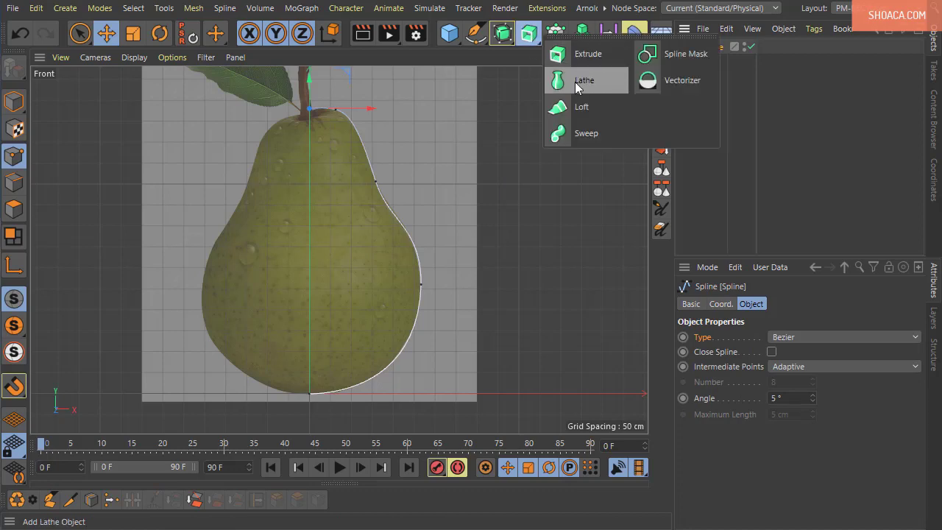
left_click(575, 82)
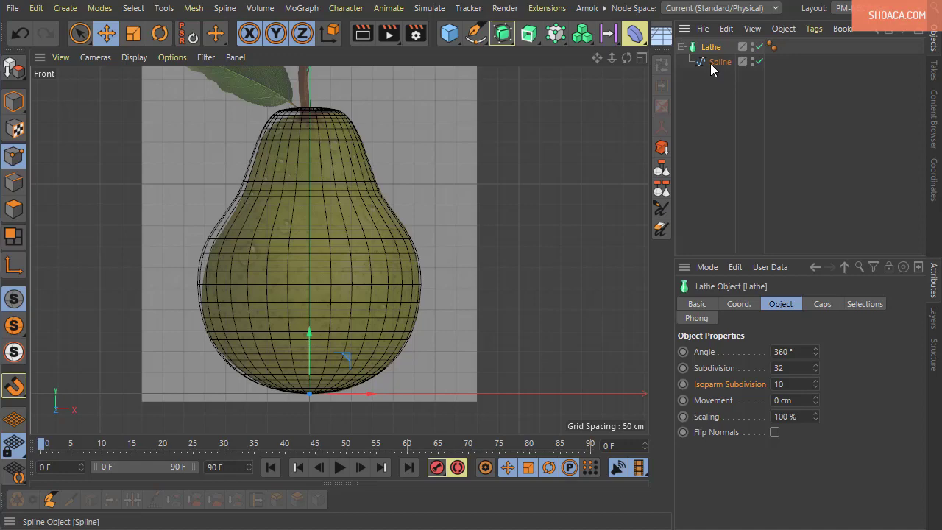
- Maximize the Perspective view, orbit to a level side angle, and switch to Gouraud Shading (Lines)
middle_click(381, 265)
middle_click(258, 208)
scroll(385, 255, "down", 5)
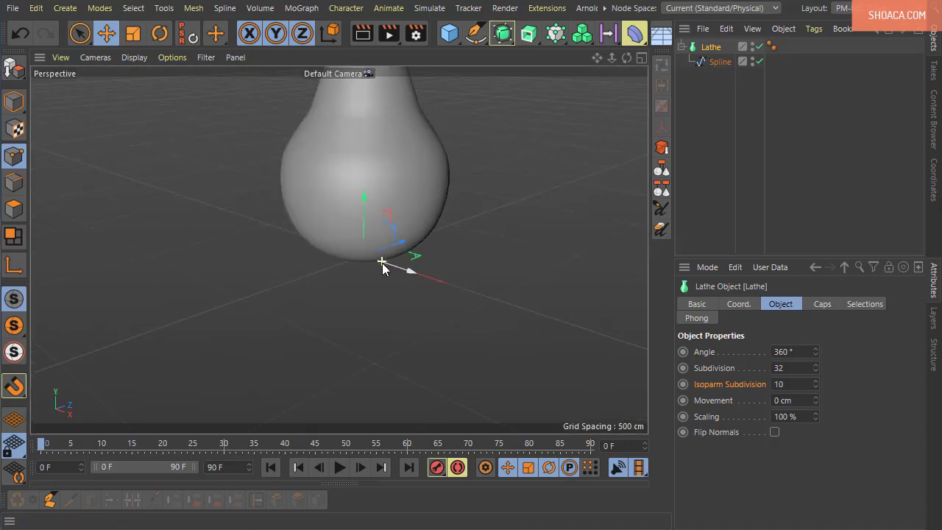
mouse_move(383, 317)
left_mouse_down("alt")
mouse_move(387, 253)
mouse_move(400, 391)
mouse_move(432, 381)
mouse_move(375, 156)
mouse_move(413, 294)
mouse_move(216, 153)
left_mouse_up("alt")
left_click(127, 60)
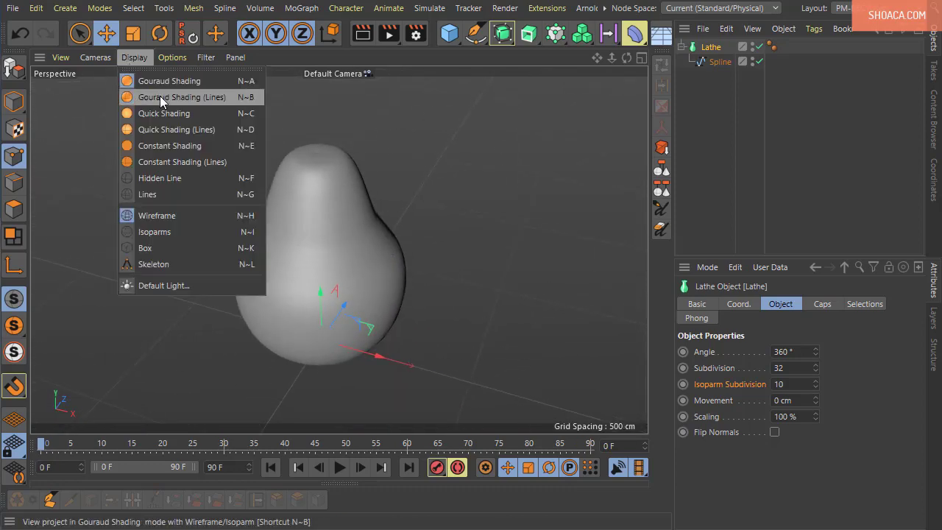
left_click(159, 96)
mouse_move(467, 318)
left_mouse_down("alt")
mouse_move(456, 268)
mouse_move(388, 267)
mouse_move(429, 287)
left_mouse_up("alt")
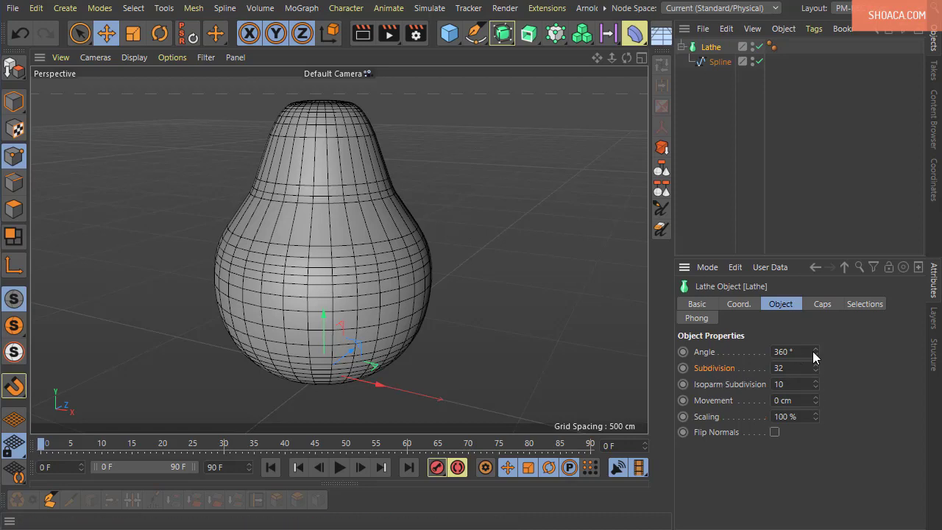
- Preview the Lathe Angle, restore it to 360°, and lower Subdivision to 17
left_click_drag(812, 350, 815, 351)
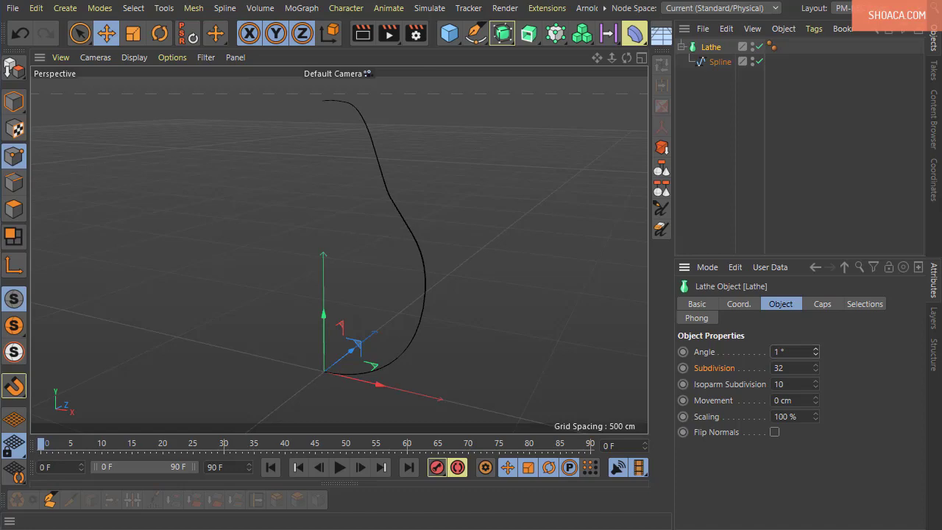
left_click_drag(814, 351, 815, 351)
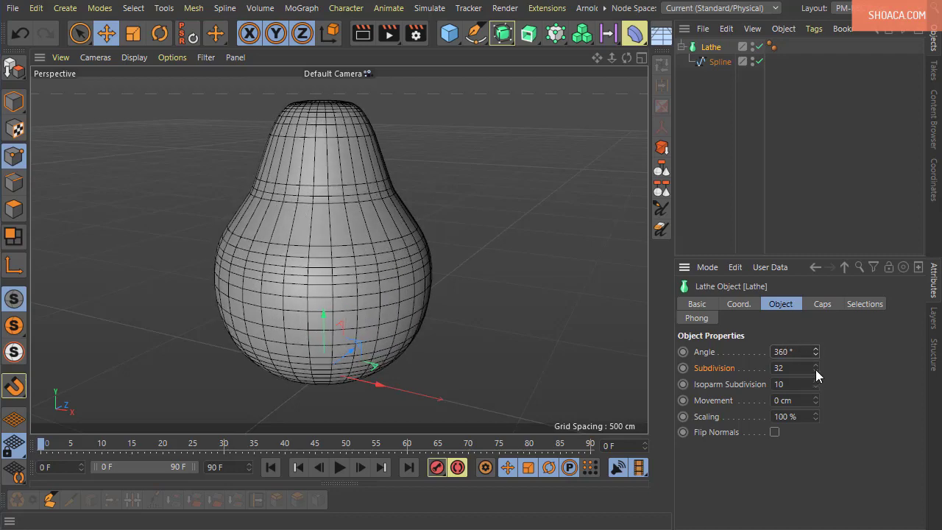
left_click_drag(815, 369, 815, 367)
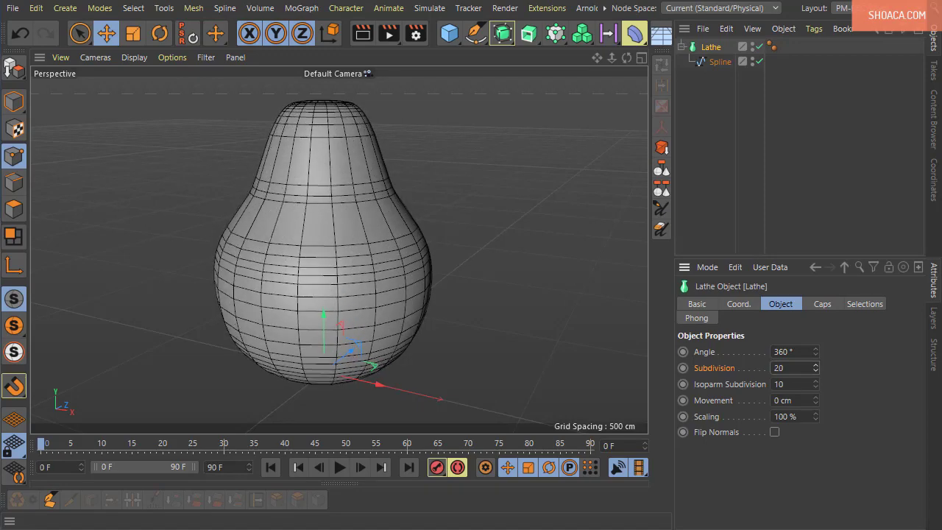
left_click_drag(816, 368, 815, 368)
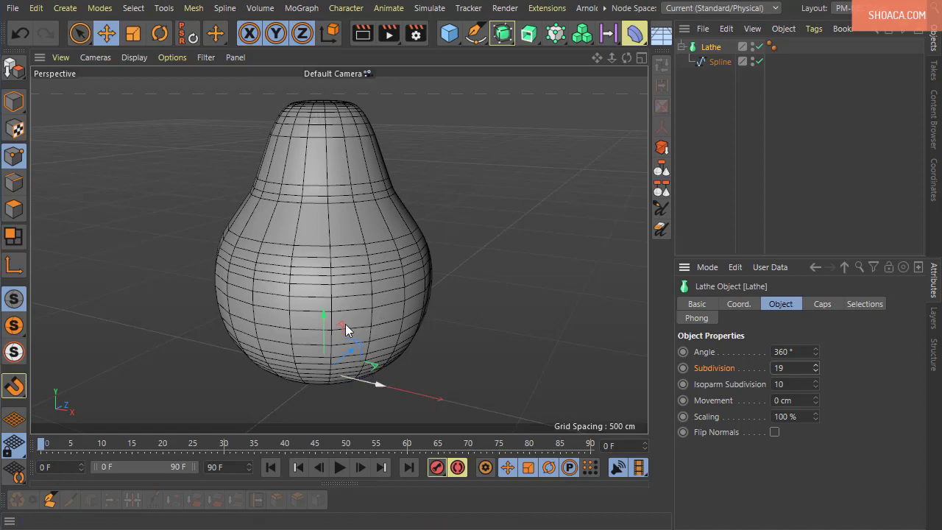
mouse_move(815, 366)
left_mouse_down()
mouse_move(815, 346)
mouse_move(815, 379)
left_mouse_up()
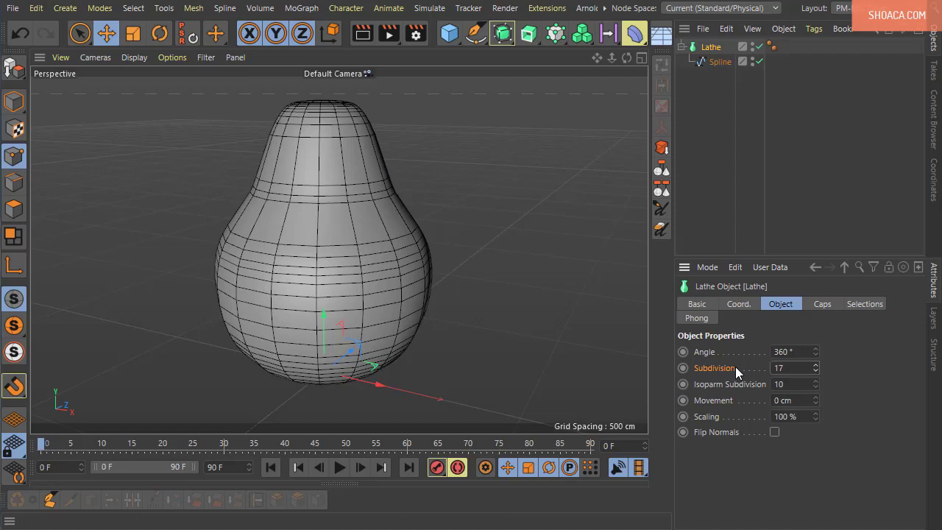
- Select the Spline and disable the Lathe, leaving only the bare pear profile visible
left_click(724, 61)
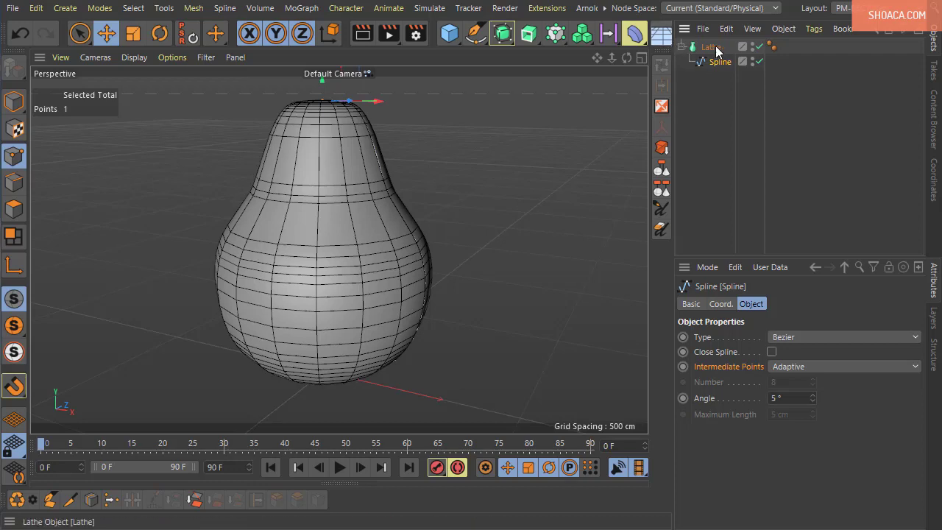
left_click(759, 47)
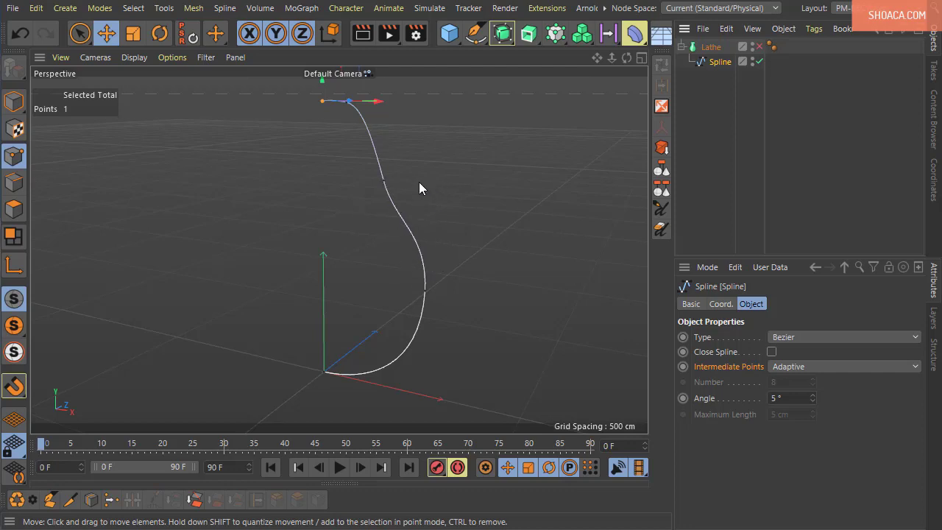
left_click(661, 229)
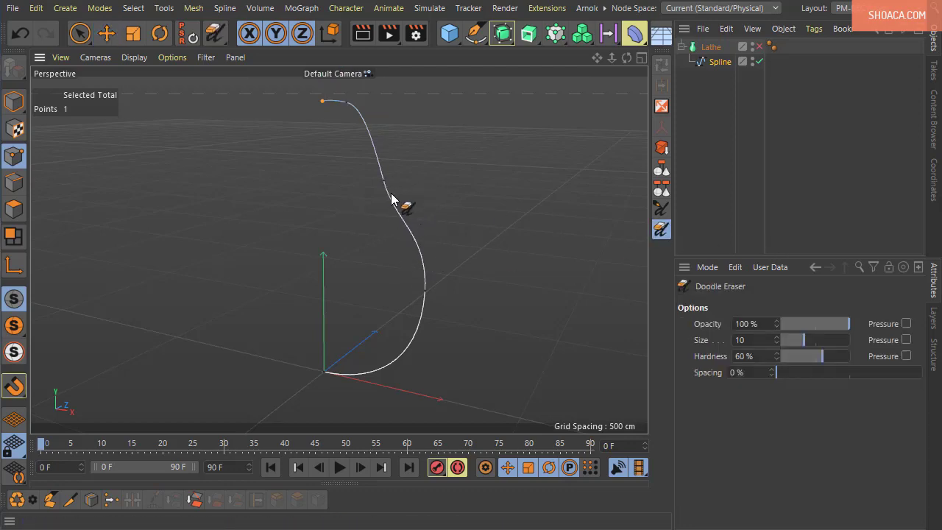
- Create a Doodle layer and sketch horizontal strokes across the pear profile
left_click(391, 199)
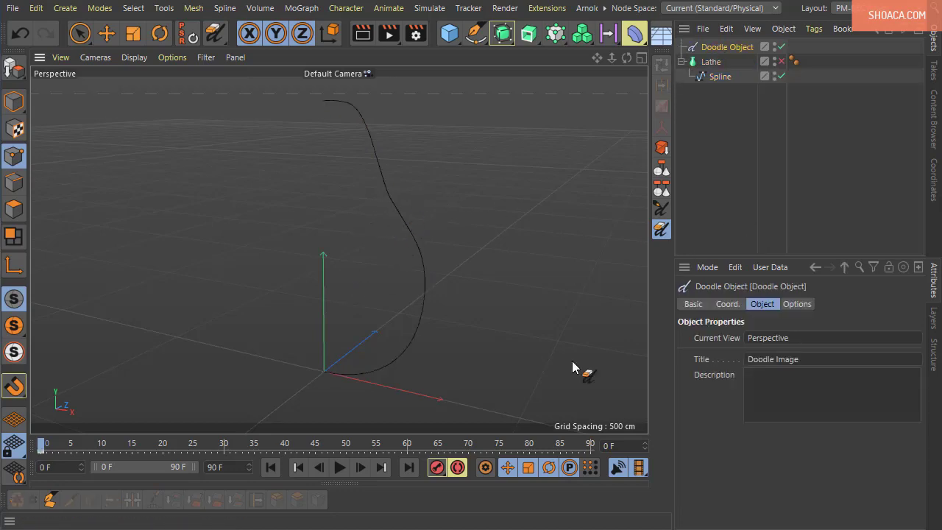
middle_click(536, 365)
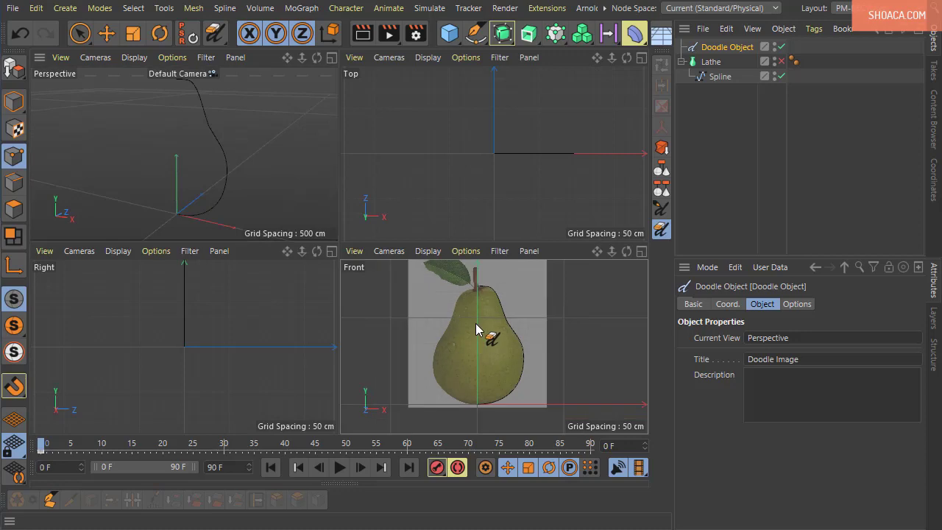
middle_click(212, 206)
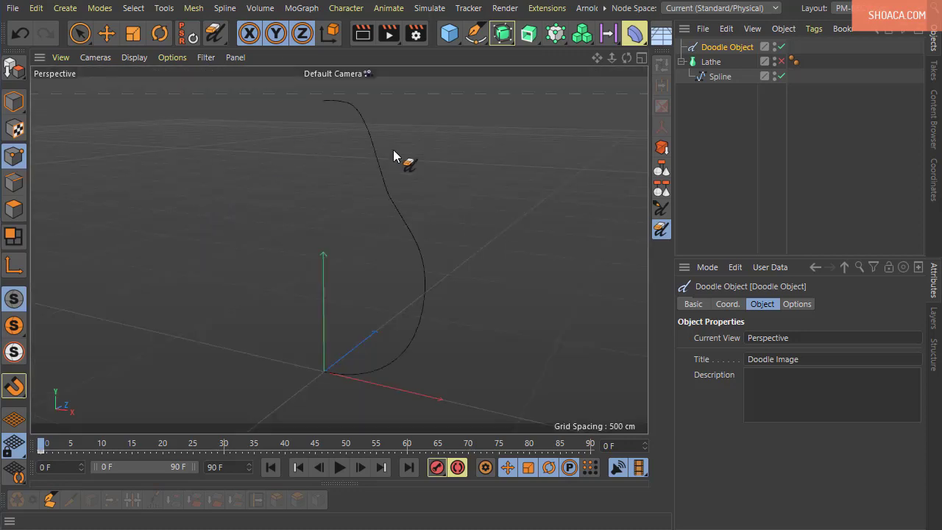
left_click(661, 208)
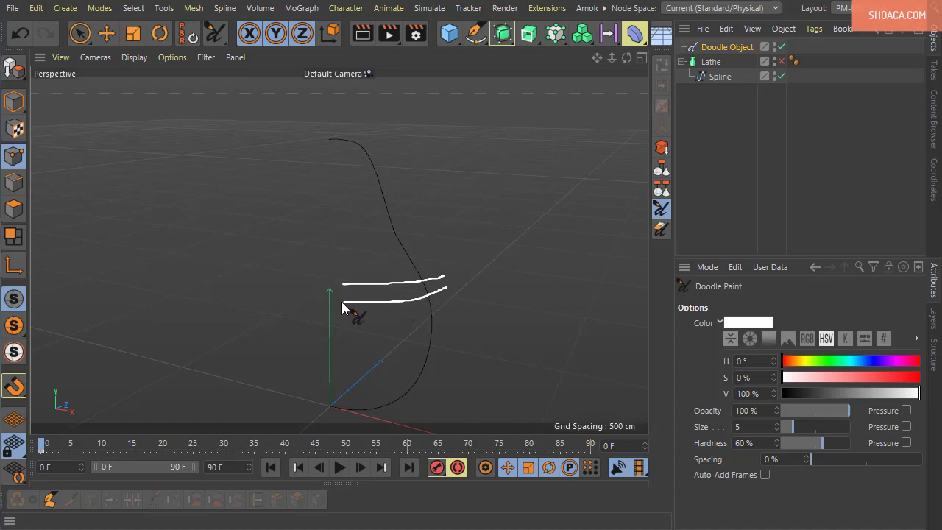
left_click_drag(459, 303, 369, 315)
left_click_drag(430, 324, 333, 333)
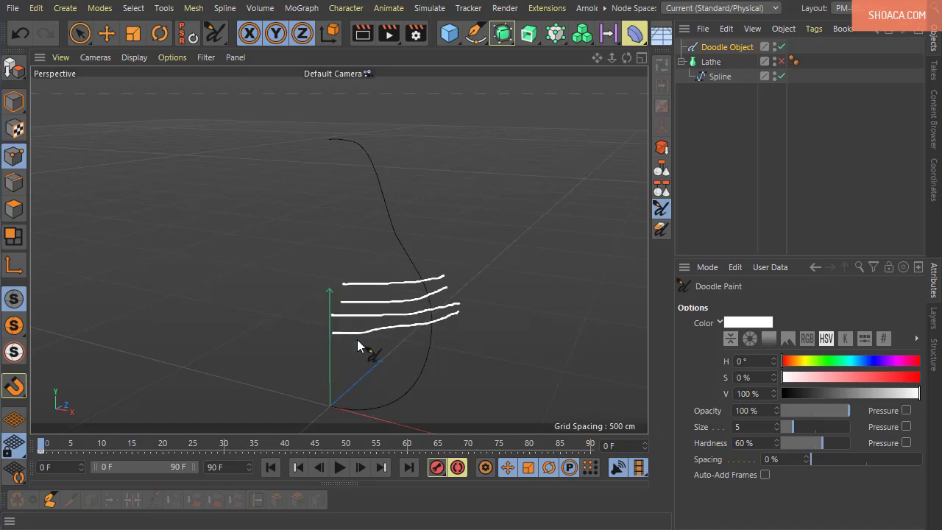
- Add vertical doodle strokes to complete the grid, then hide the Doodle Object
left_click(725, 78)
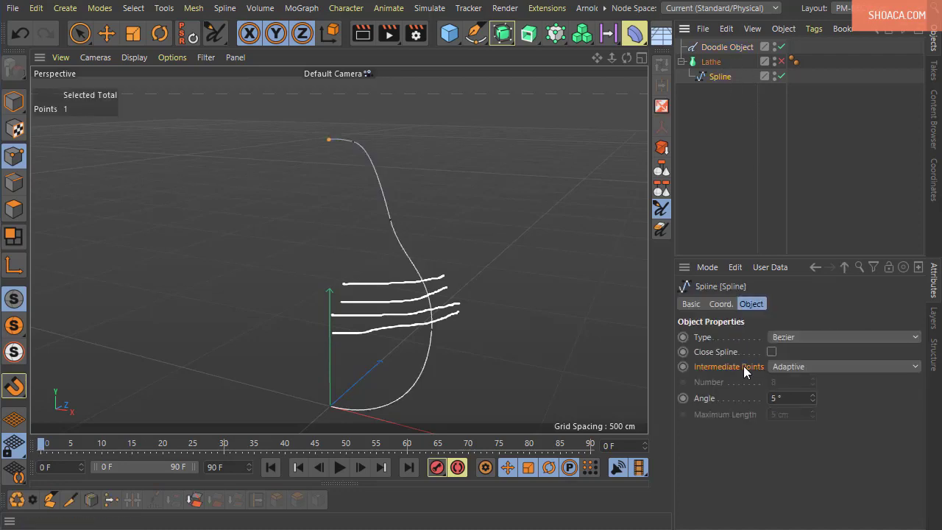
left_click(710, 61)
left_click_drag(363, 244, 380, 373)
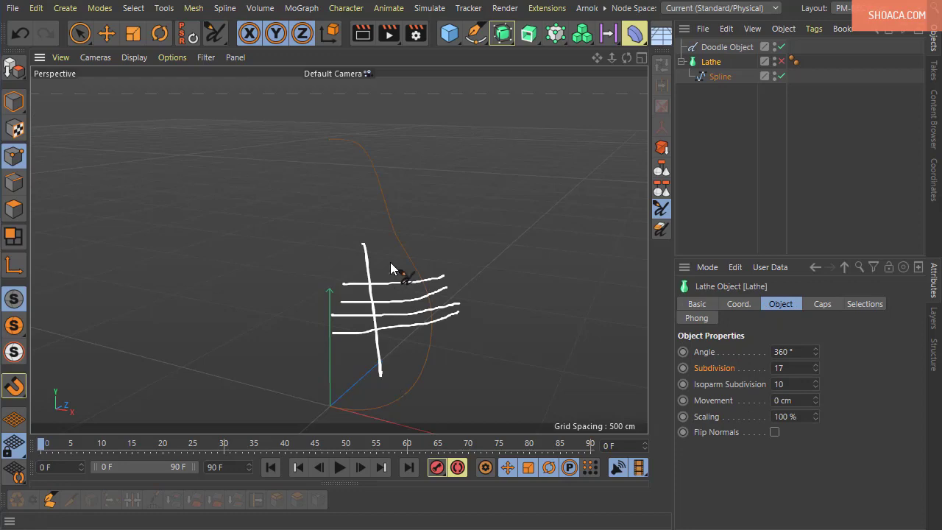
mouse_move(390, 262)
left_mouse_down()
mouse_move(413, 373)
mouse_move(429, 371)
left_mouse_up()
left_click_drag(432, 269, 456, 360)
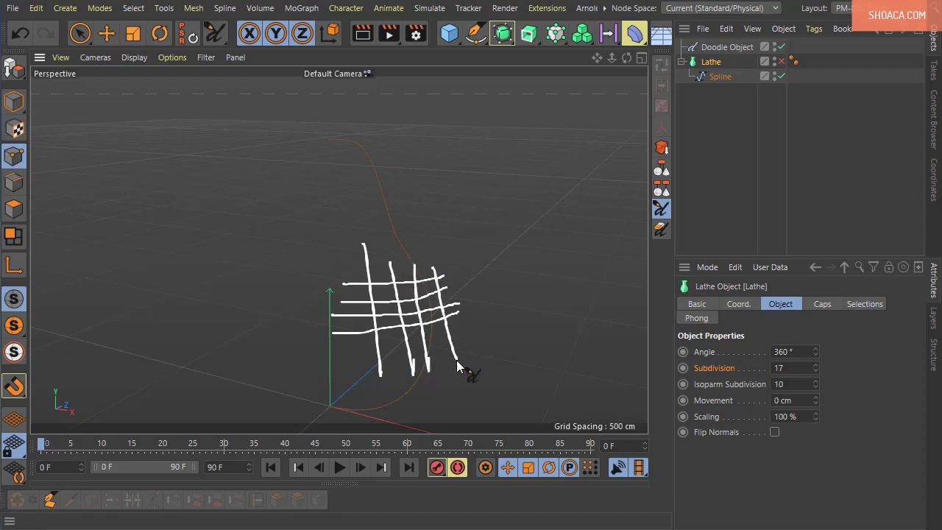
left_click(746, 45)
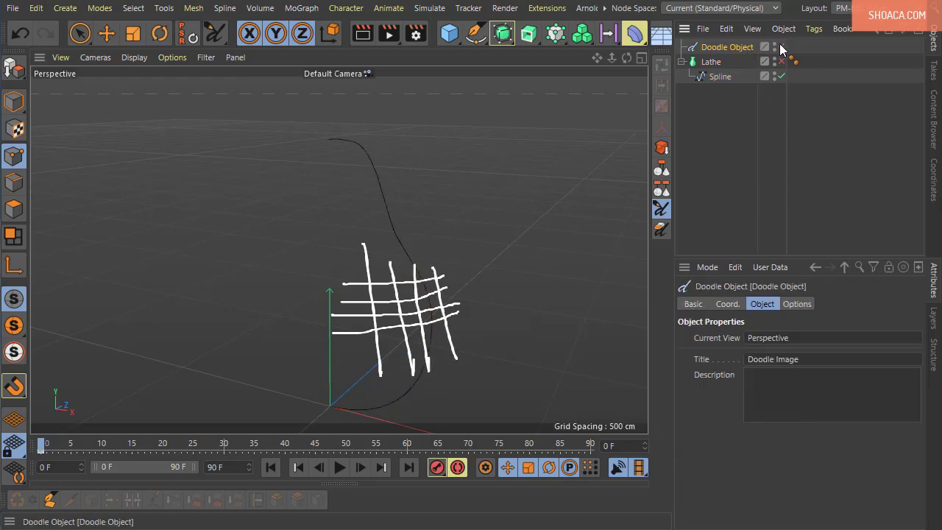
left_click(781, 48)
- Re-enable the Lathe, give the pear spline Natural intermediate points, and begin a new project
left_click(780, 62)
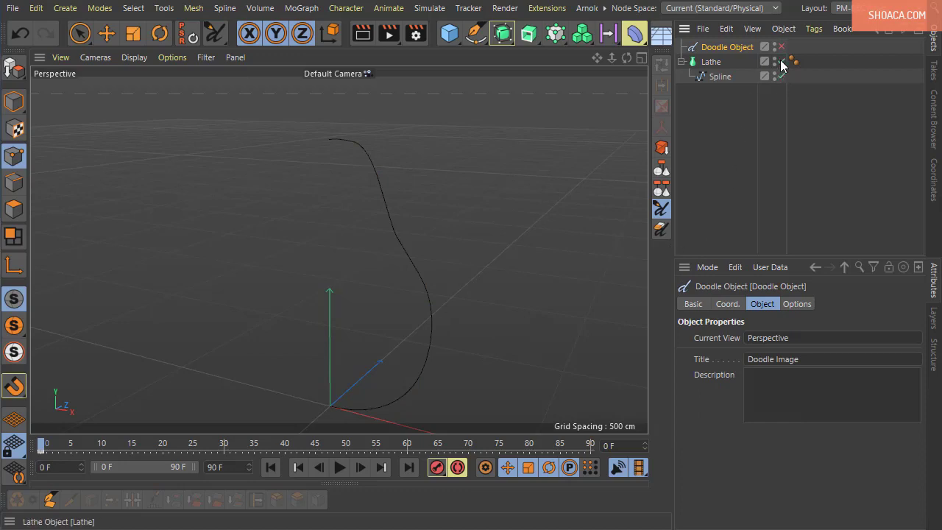
left_click(723, 77)
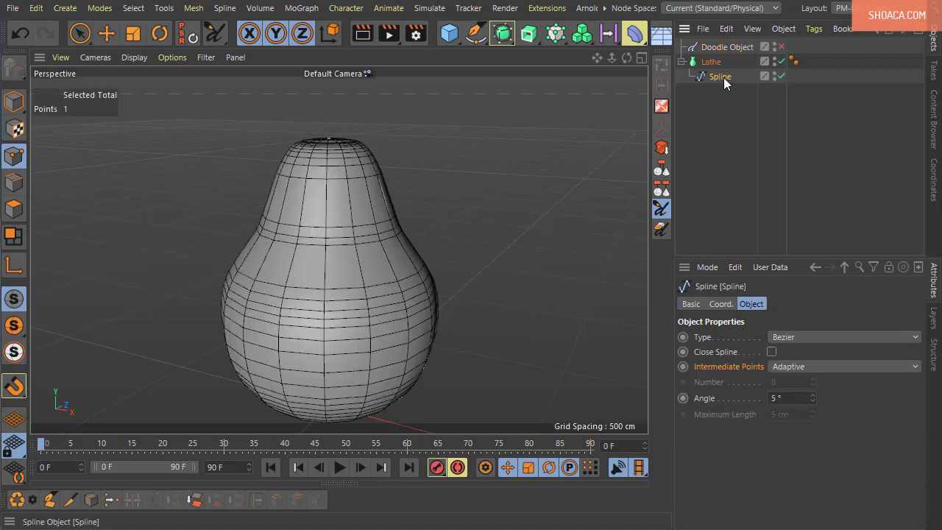
left_click(792, 366)
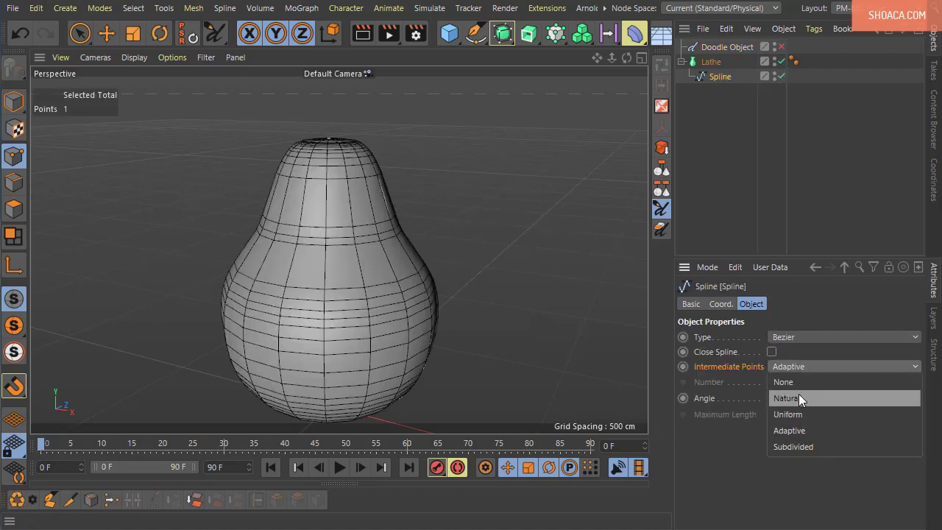
left_click(798, 394)
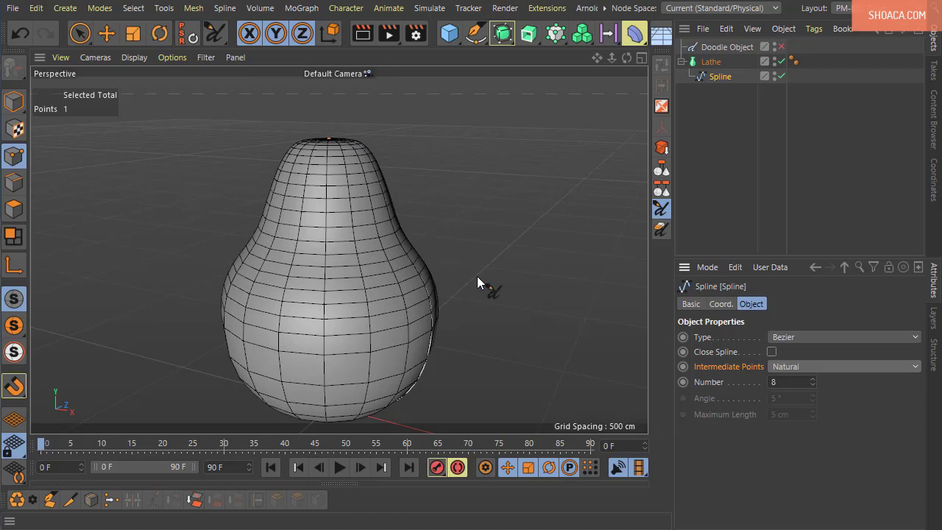
left_click(12, 7)
- Create a new empty project and maximize the Front view
left_click(37, 15)
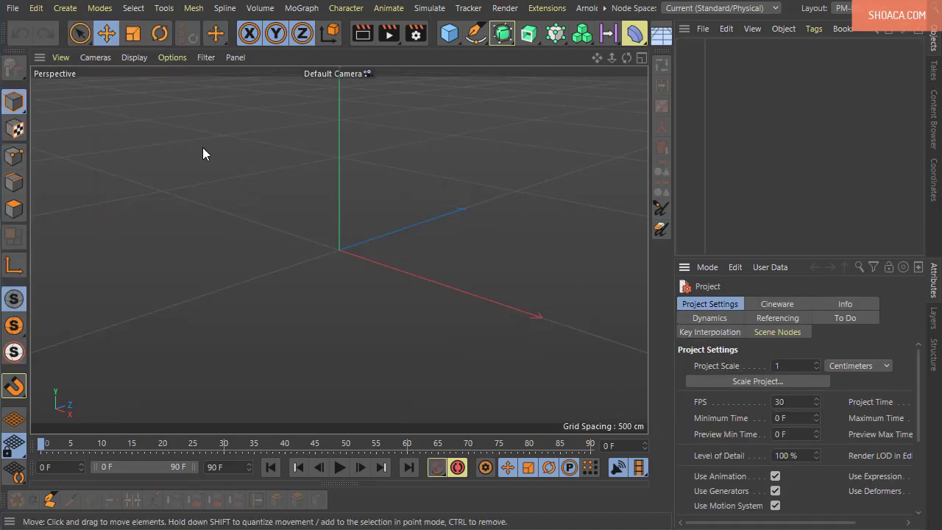
middle_click(453, 281)
middle_click(453, 281)
- Draw a three-point curved Bezier profile starting at the origin in the Front view
left_click(476, 32)
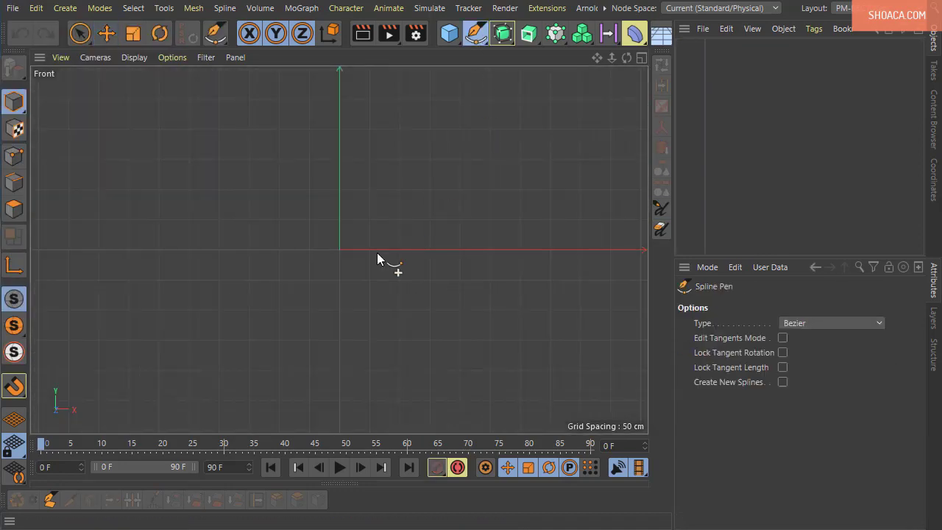
left_click(340, 249)
left_click_drag(453, 211, 472, 194)
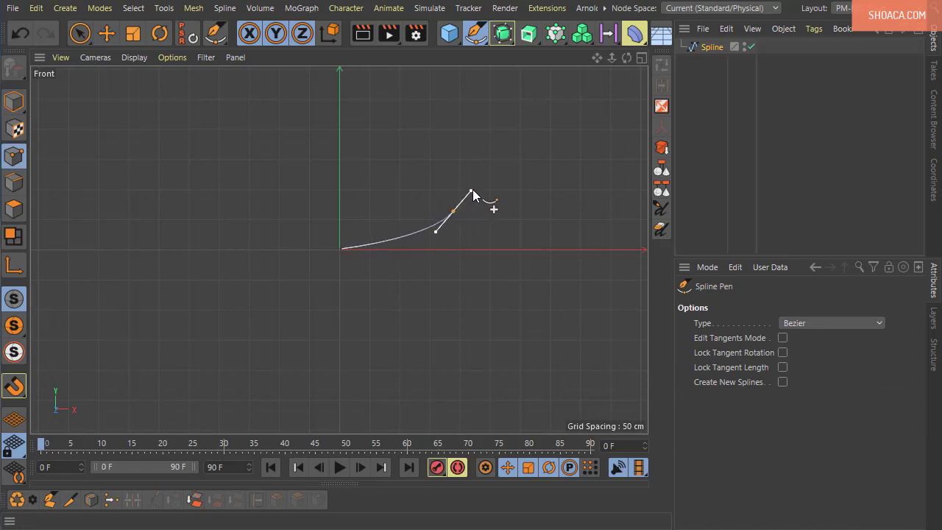
left_click_drag(469, 116, 455, 105)
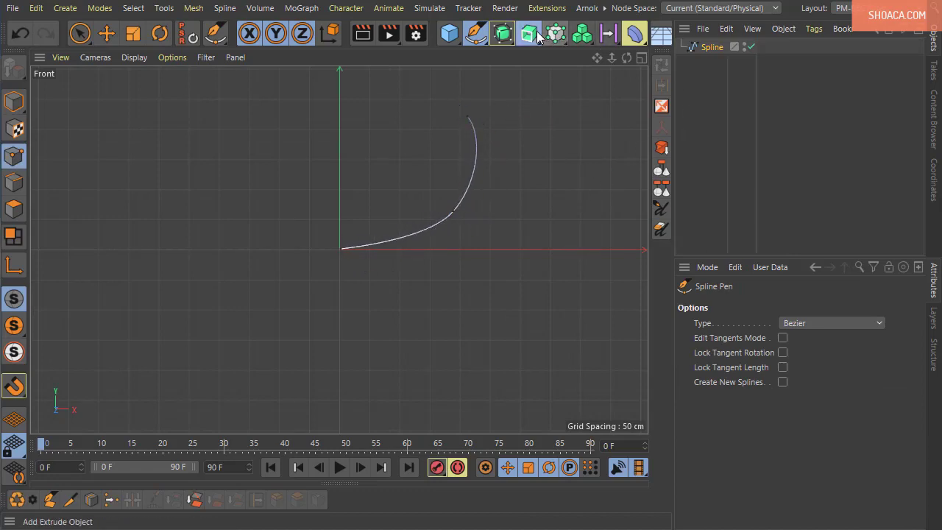
- Open the list of spline generators from the palette
left_click_drag(528, 32, 554, 75)
- Lathe the drawn Bezier spline into a bowl-shaped mesh
left_click(553, 72)
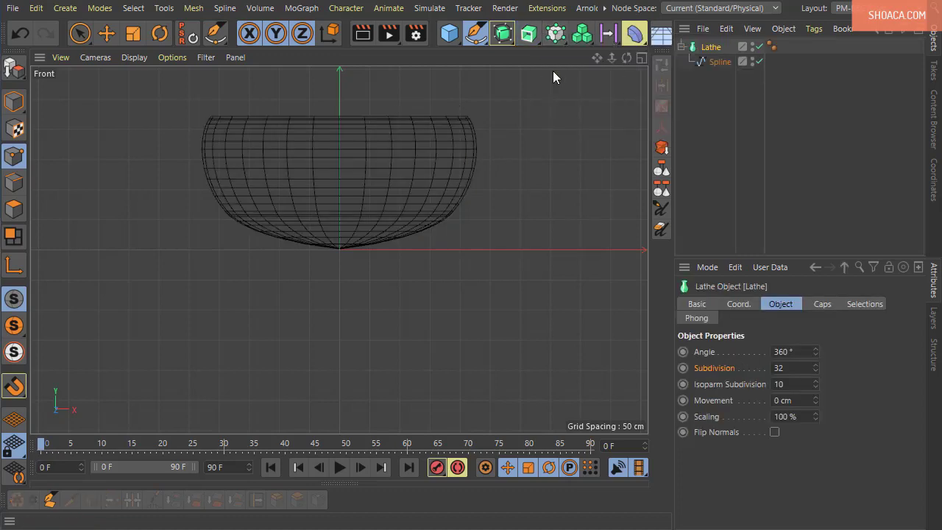
scroll(497, 215, "up", 3)
scroll(487, 187, "up", 3)
- Select the profile's top and lower points to reveal their tangent handles, framing the curve
left_click(725, 62)
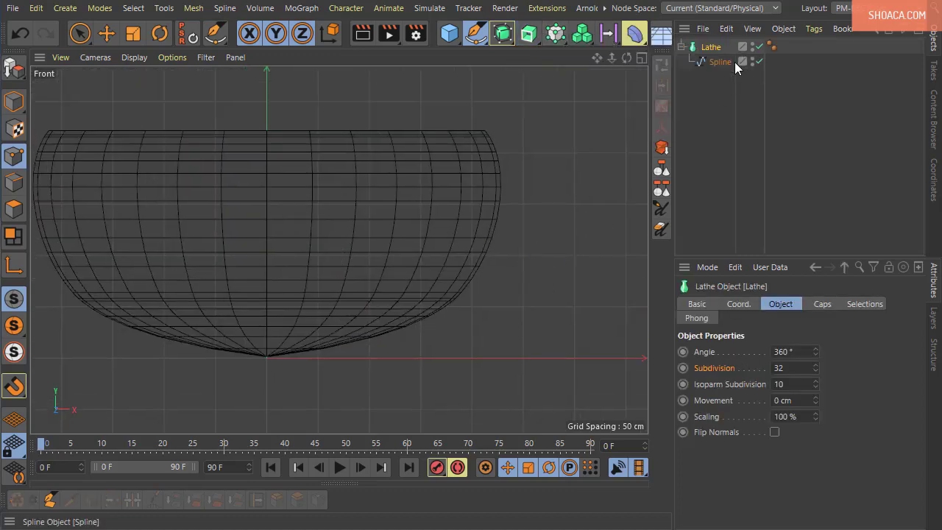
left_click(78, 32)
left_click(487, 141)
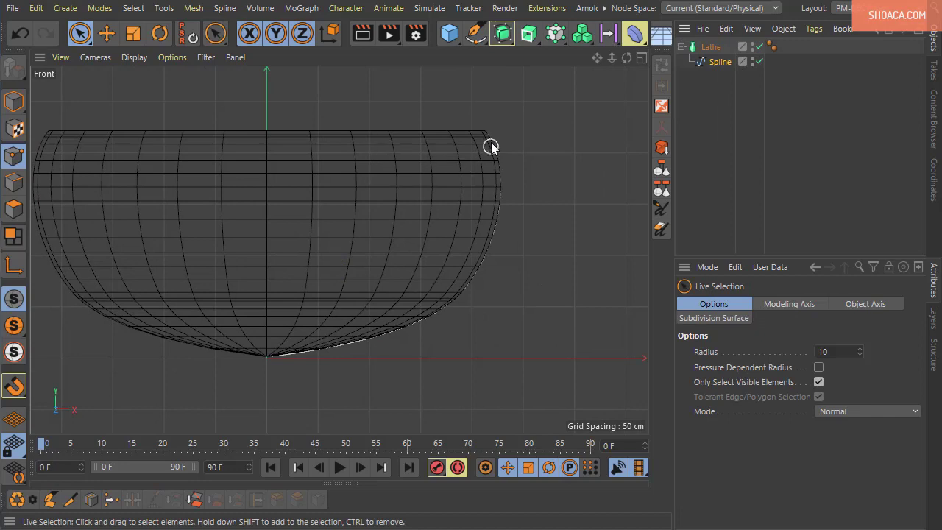
left_click(462, 291, "shift")
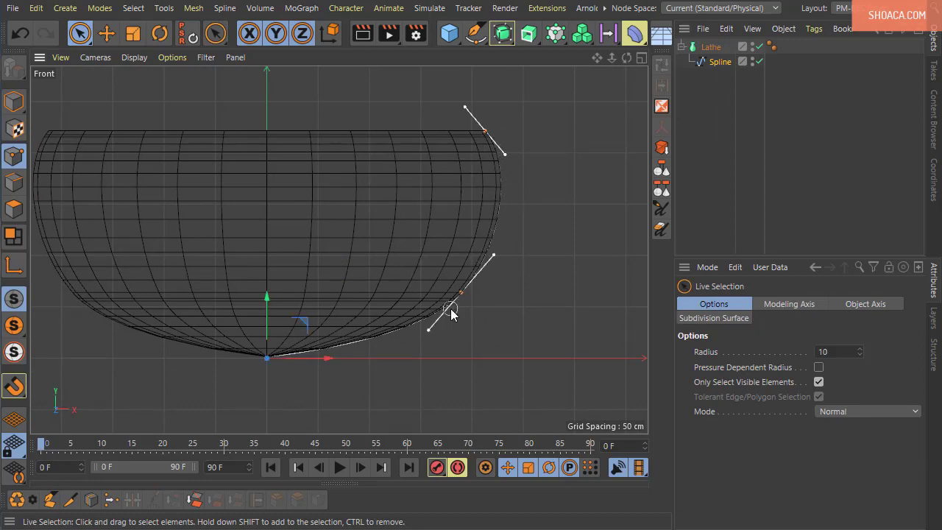
scroll(527, 258, "up", 2)
middle_click_drag(529, 261, 547, 277, "alt")
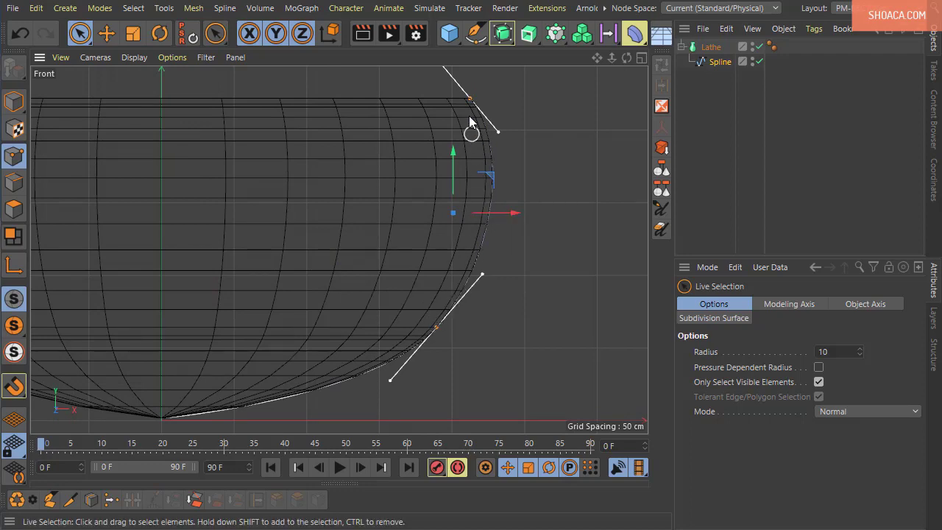
- Choose Natural intermediate points for the bowl spline and step its Number down, then up to 6
left_click(731, 61)
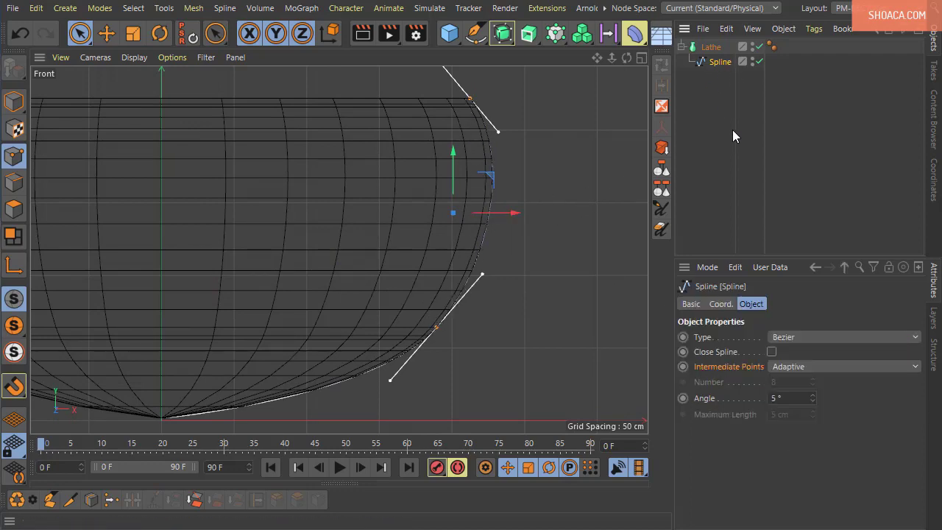
left_click(803, 367)
left_click(804, 399)
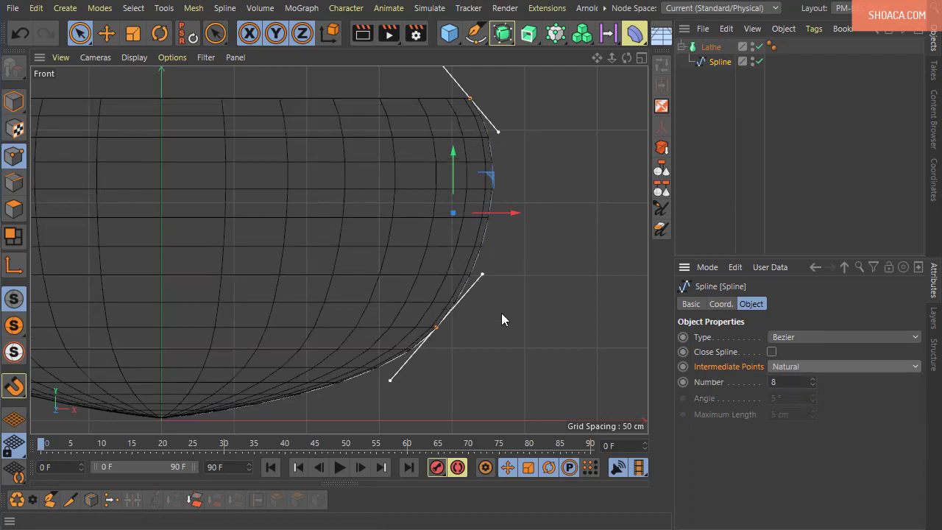
left_click_drag(811, 386, 810, 382)
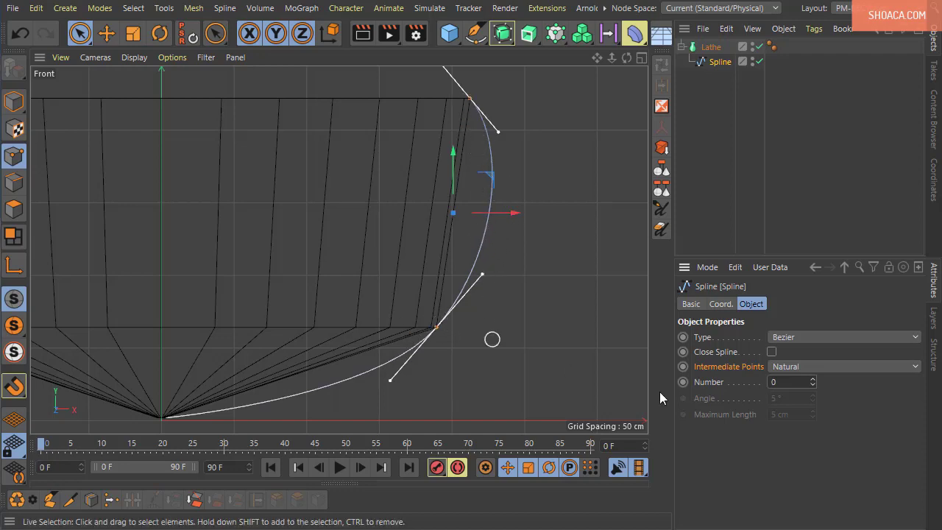
left_click(813, 378)
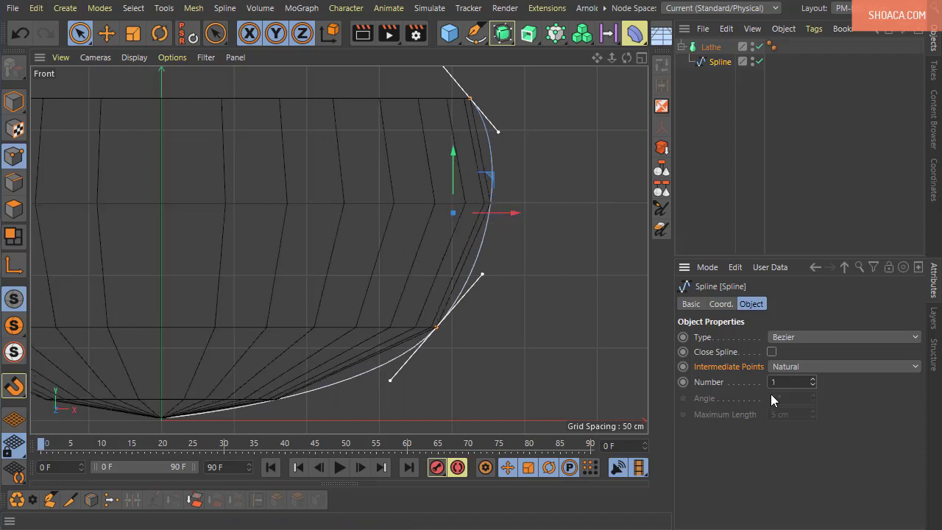
left_click(812, 378)
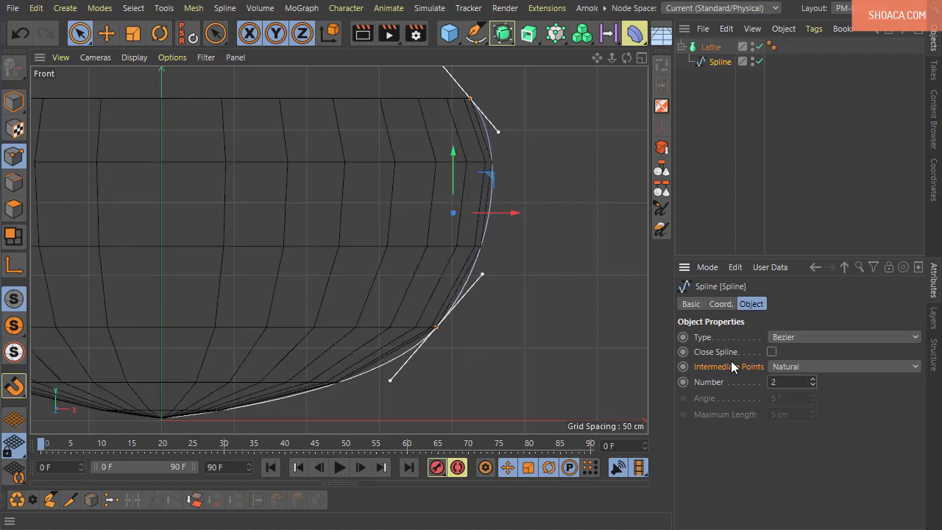
left_click(813, 378)
left_click(813, 378)
left_click(813, 378)
left_click(813, 378)
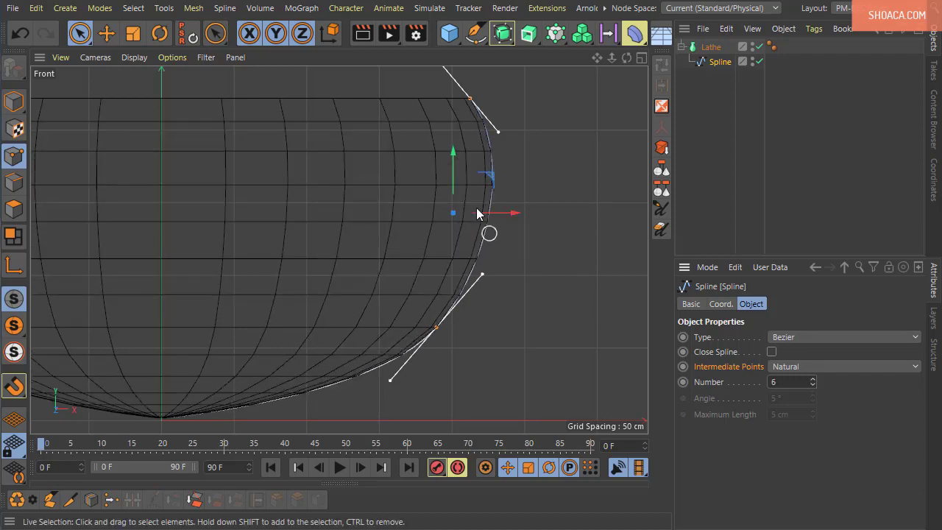
left_click(660, 209)
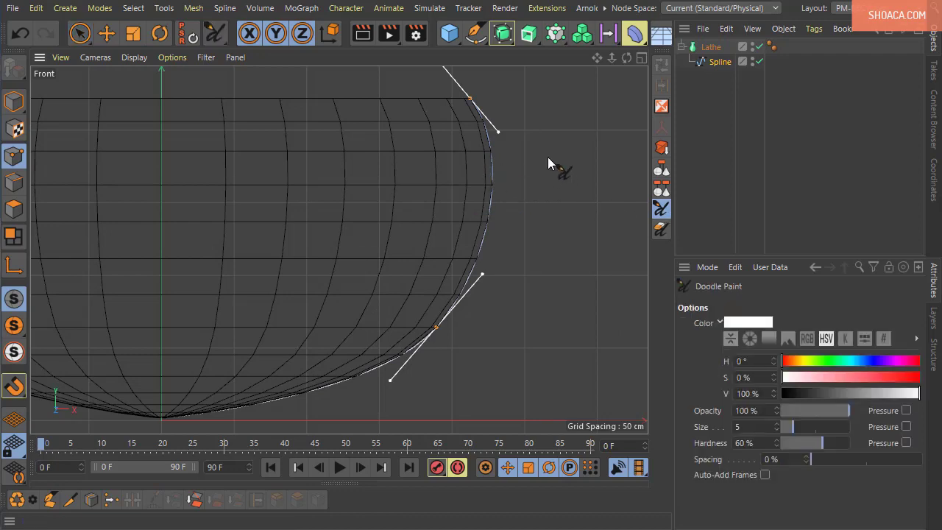
- Paint four horizontal doodle strokes across the bowl's right edge, then reselect the Spline
left_click_drag(551, 158, 389, 149)
left_click_drag(512, 180, 456, 180)
left_click_drag(524, 217, 350, 232)
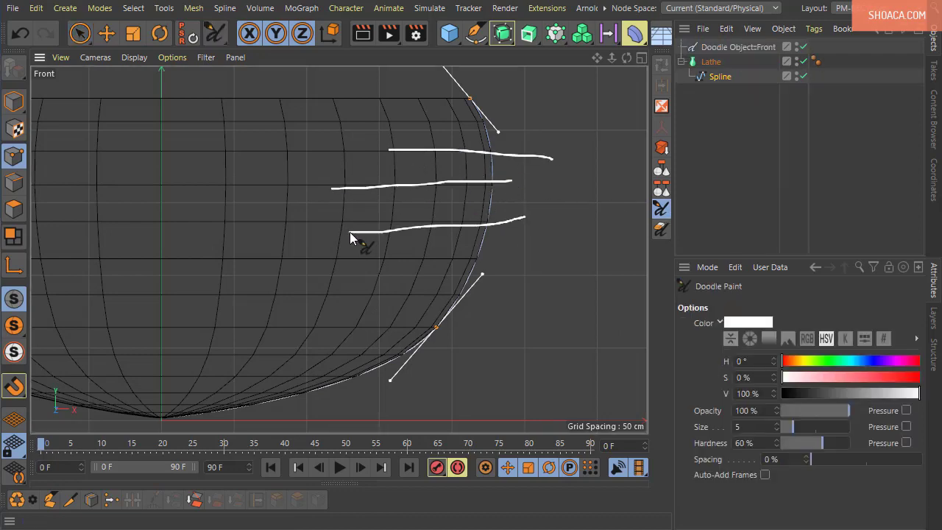
left_click_drag(505, 255, 325, 258)
left_click(720, 77)
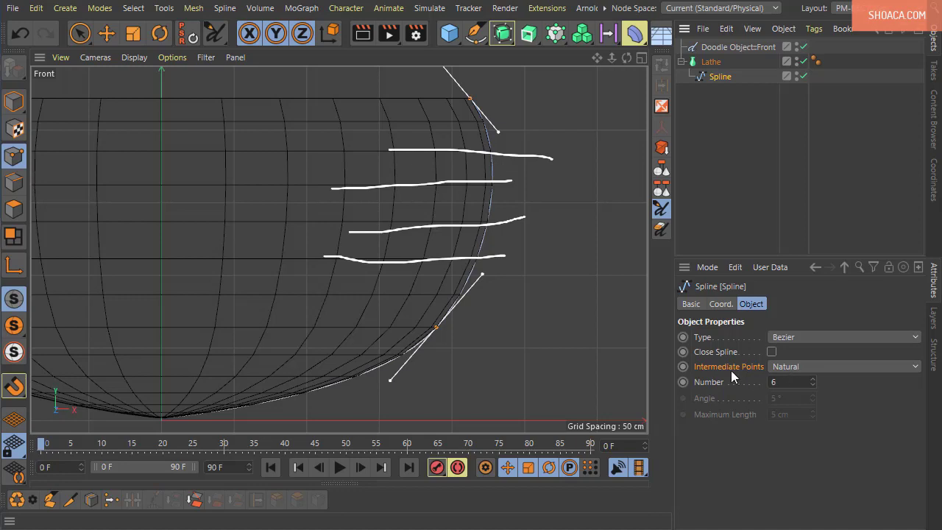
- Compare Uniform, Adaptive and Subdivided intermediate points before returning the spline to Natural
left_click(800, 368)
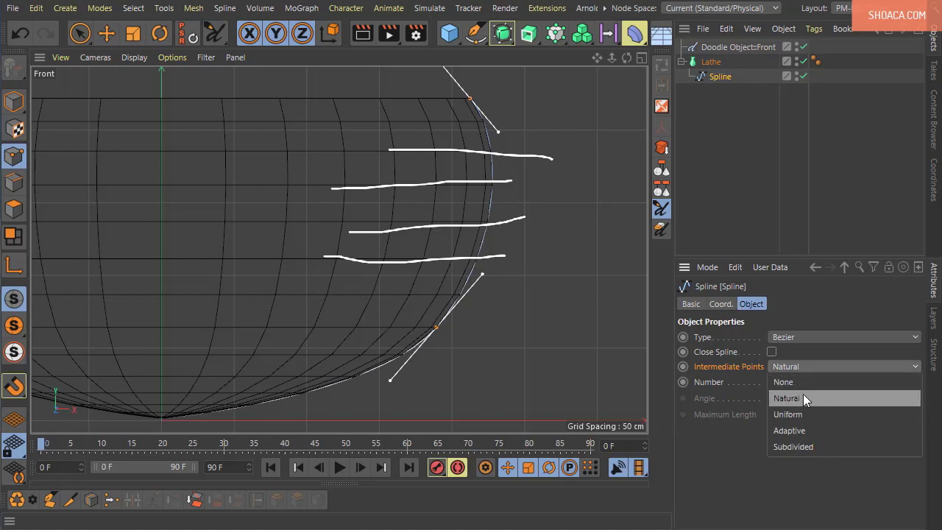
left_click(803, 393)
left_click(796, 369)
left_click(802, 408)
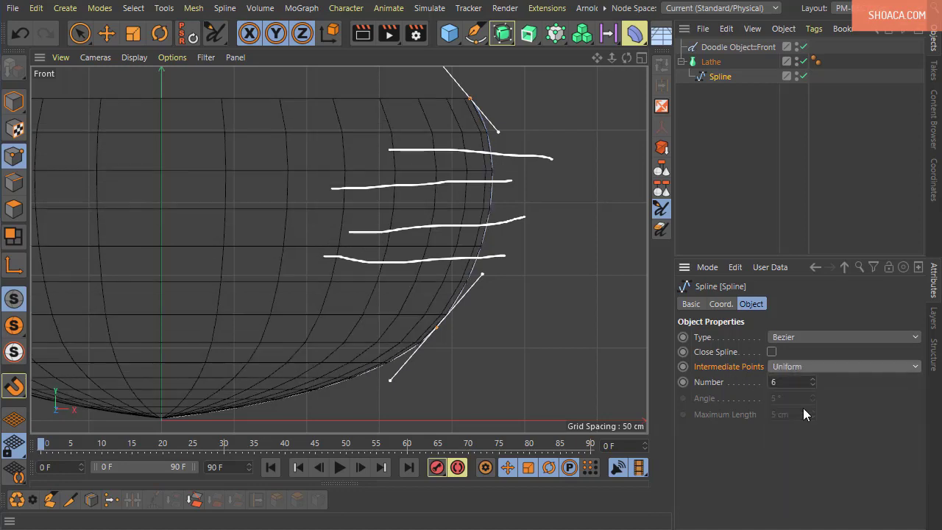
left_click(804, 367)
left_click(802, 425)
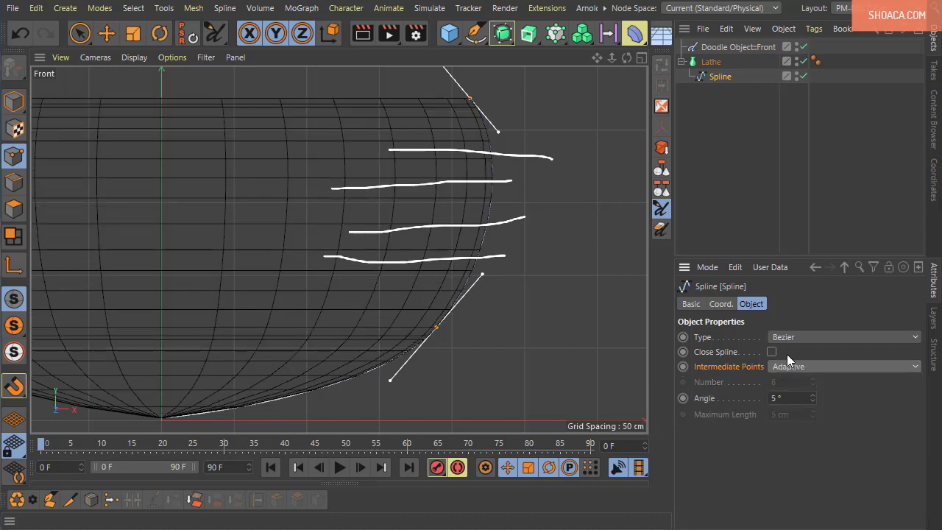
left_click(791, 367)
left_click(797, 448)
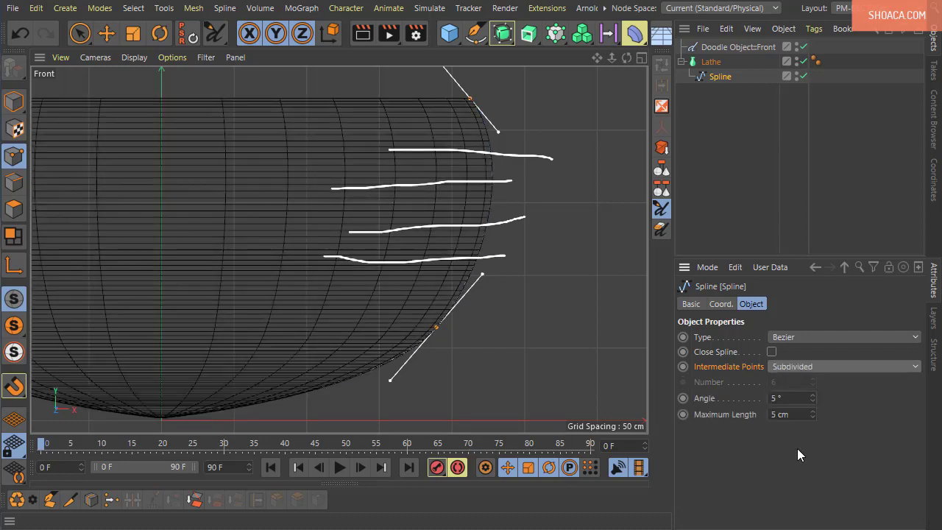
left_click(795, 369)
left_click(797, 397)
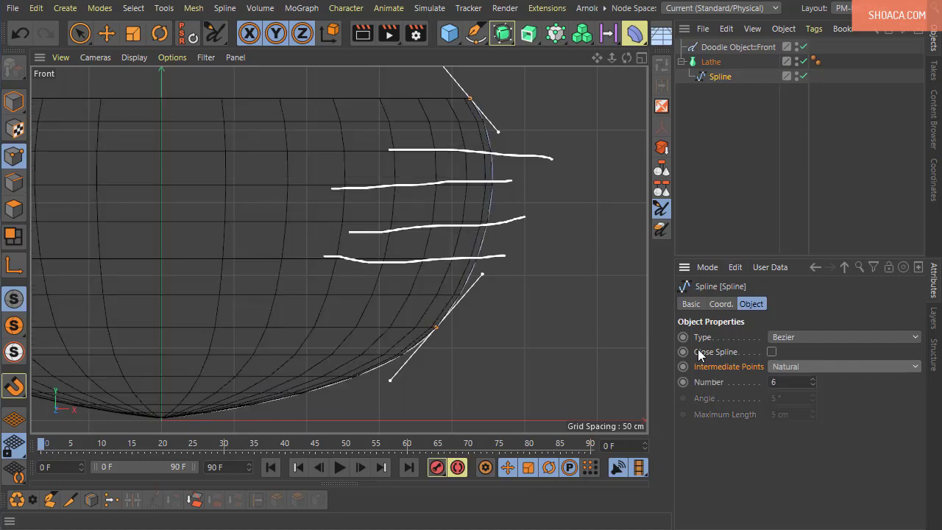
- Raise the Natural intermediate point Number to 10, then lower it to 7
left_click(812, 379)
left_click(811, 379)
left_click(812, 379)
left_click(812, 379)
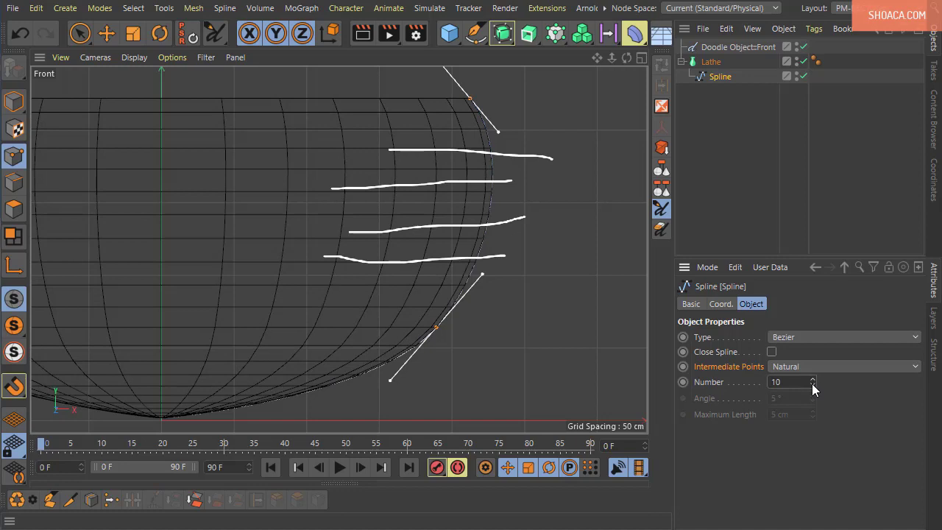
left_click(812, 385)
left_click(812, 385)
left_click(812, 385)
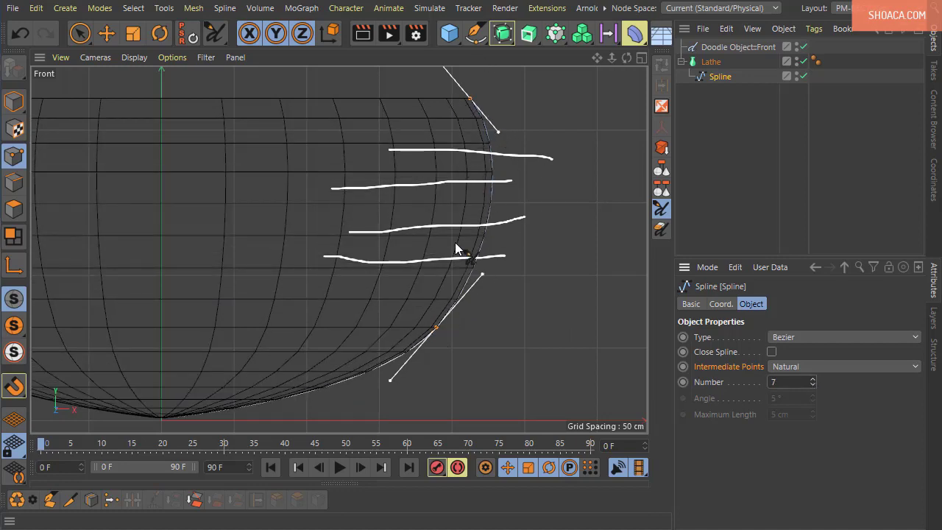
- Sketch three vertical doodle strokes across the horizontal lines on the bowl
left_click_drag(419, 115, 428, 294)
left_click_drag(444, 137, 465, 284)
left_click_drag(484, 104, 498, 297)
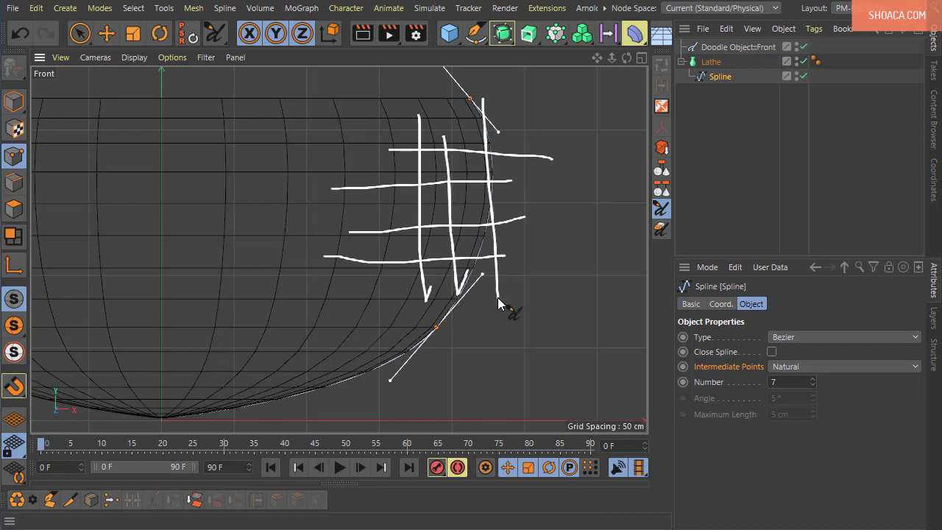
- Select the Lathe and lower its Subdivision from 32 to 17
left_click(713, 63)
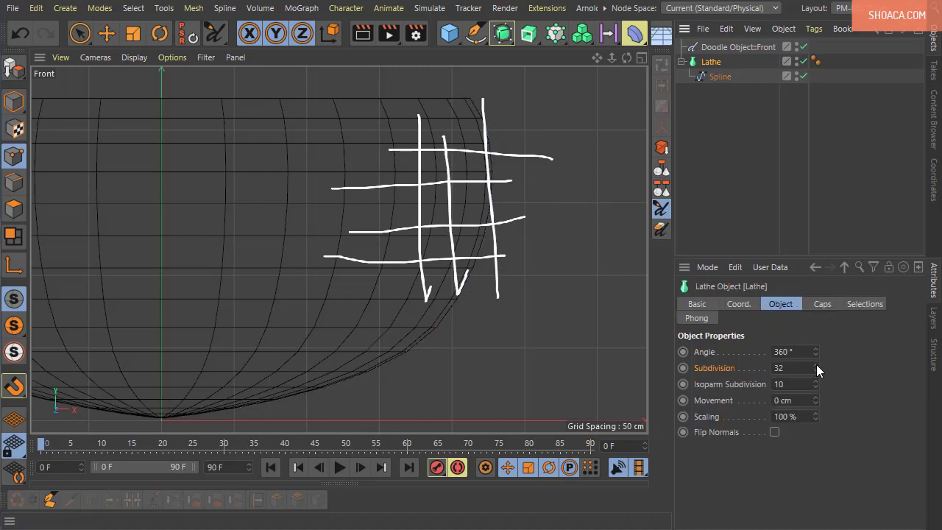
left_click_drag(816, 367, 816, 368)
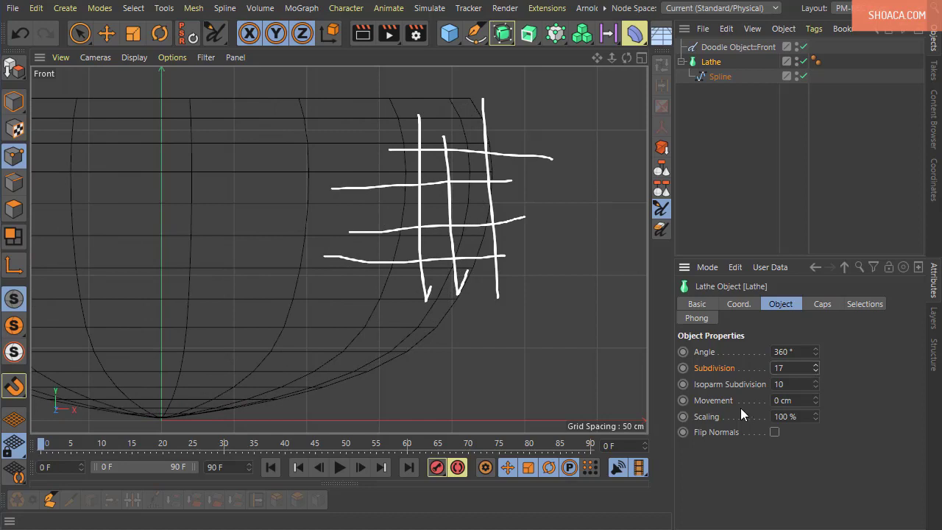
- In a maximized Perspective view, lower the bowl Lathe's Isoparm Subdivision from 10 to 3
middle_click(309, 296)
middle_click(227, 204)
left_click_drag(321, 204, 425, 298, "alt")
scroll(416, 353, "up", 3)
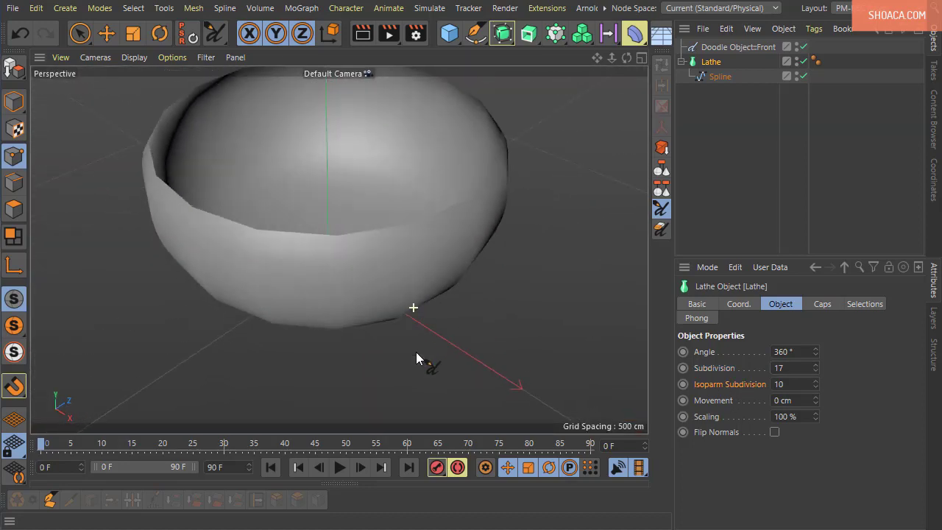
mouse_move(415, 351)
left_mouse_down("alt")
mouse_move(419, 366)
mouse_move(445, 367)
left_mouse_up("alt")
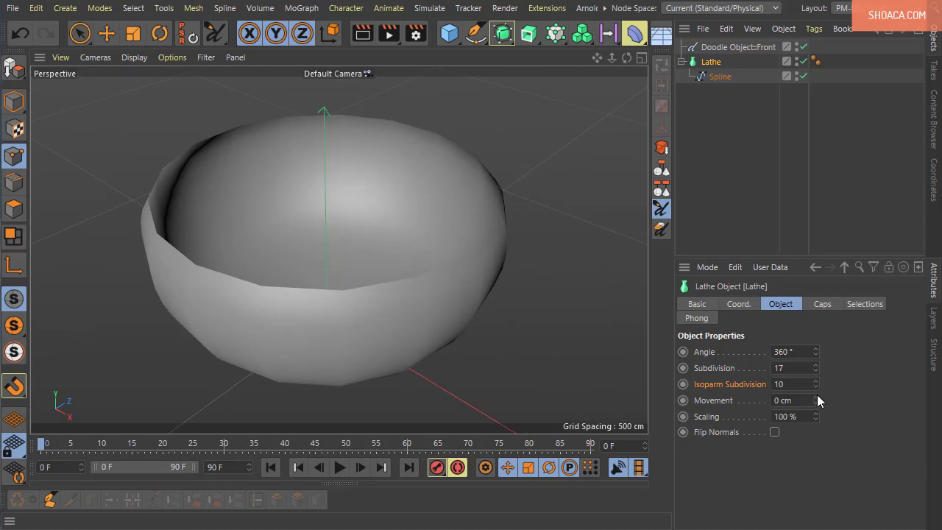
left_click_drag(818, 381, 818, 360)
left_click_drag(815, 384, 815, 404)
left_click_drag(453, 378, 426, 357, "alt")
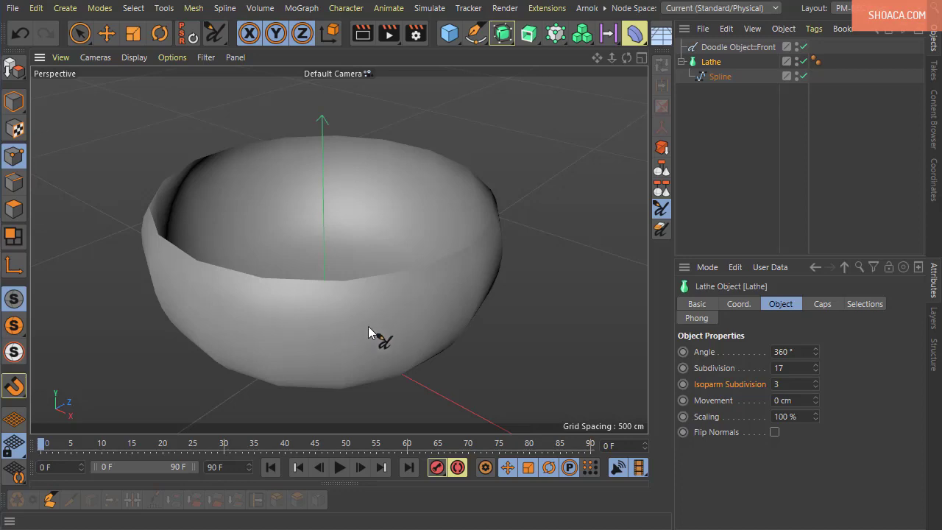
- Show the bowl in Isoparms display with Gouraud Shading (Lines), seen from the side
left_click(79, 34)
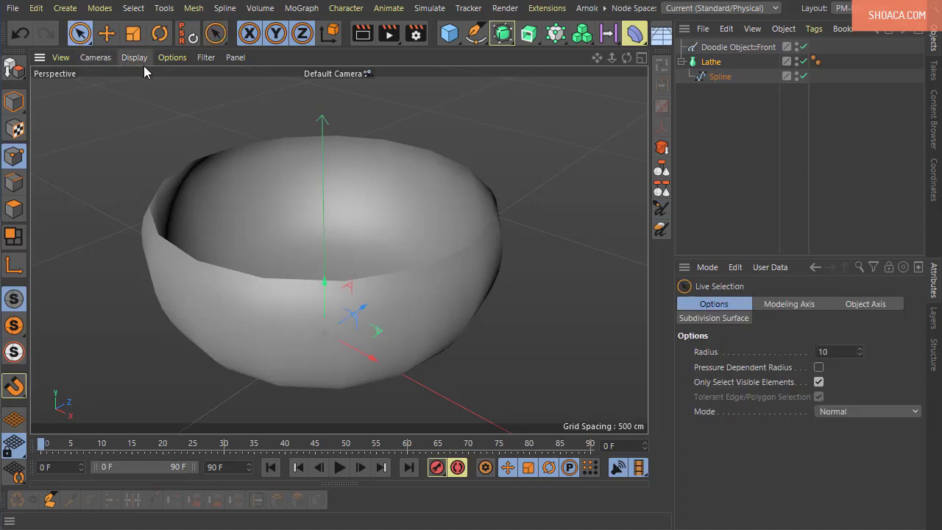
left_click(135, 57)
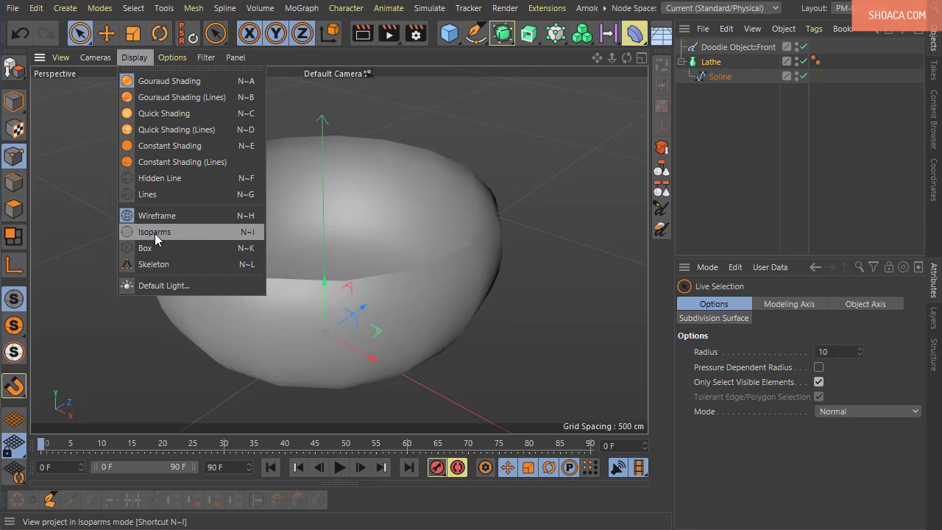
left_click(221, 232)
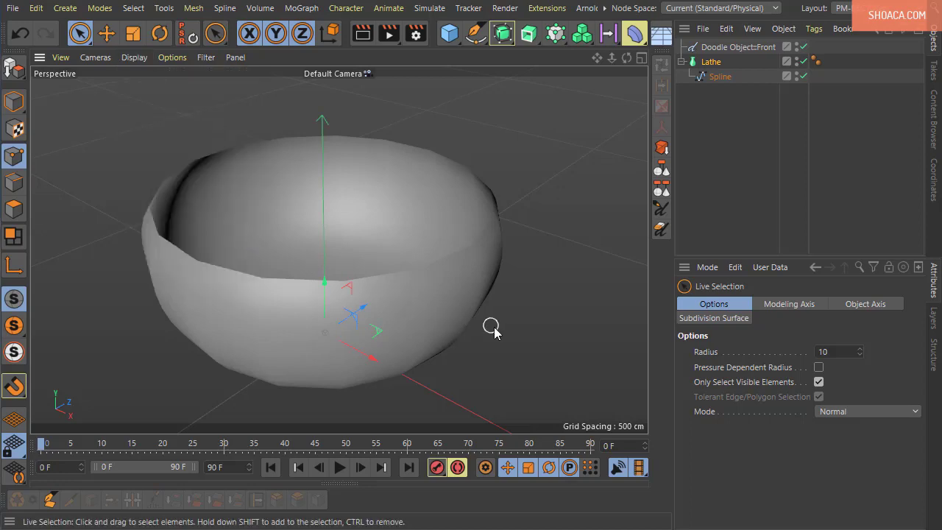
left_click(134, 57)
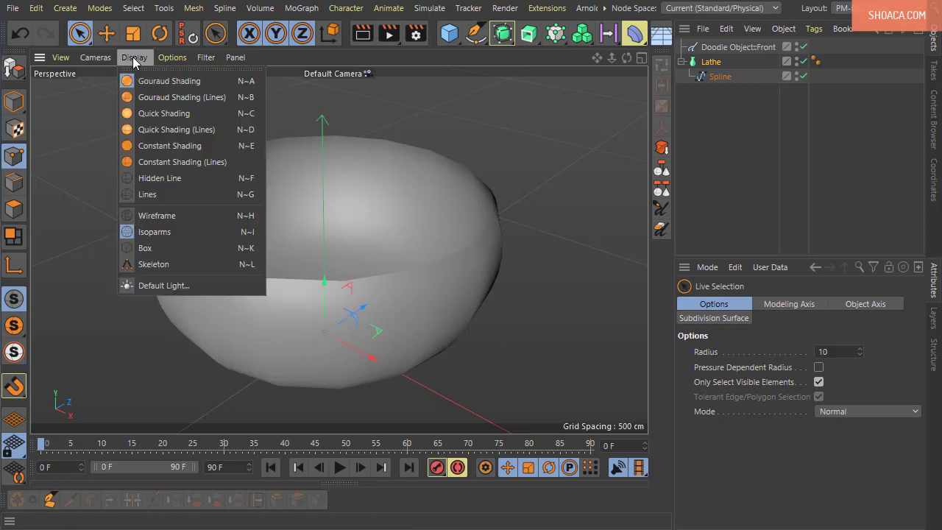
left_click(145, 97)
left_click_drag(482, 378, 481, 326, "alt")
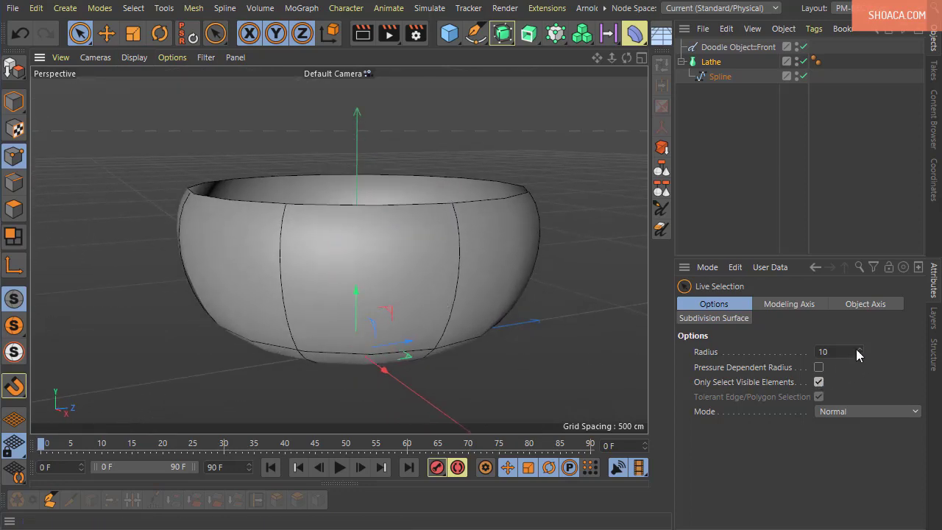
- Raise the Lathe's Isoparm Subdivision from 3 to 6 and orbit to check the added rings
left_click(710, 61)
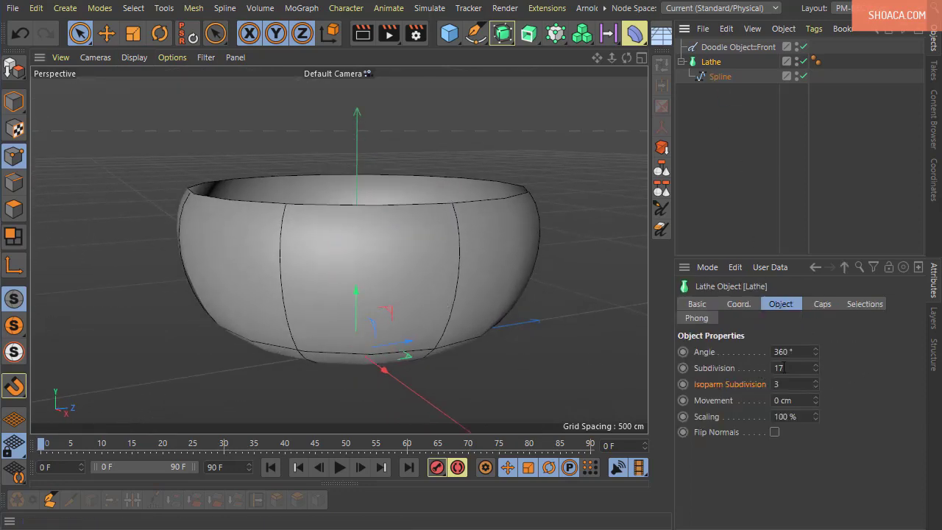
left_click(815, 381)
left_click(814, 381)
left_click(815, 381)
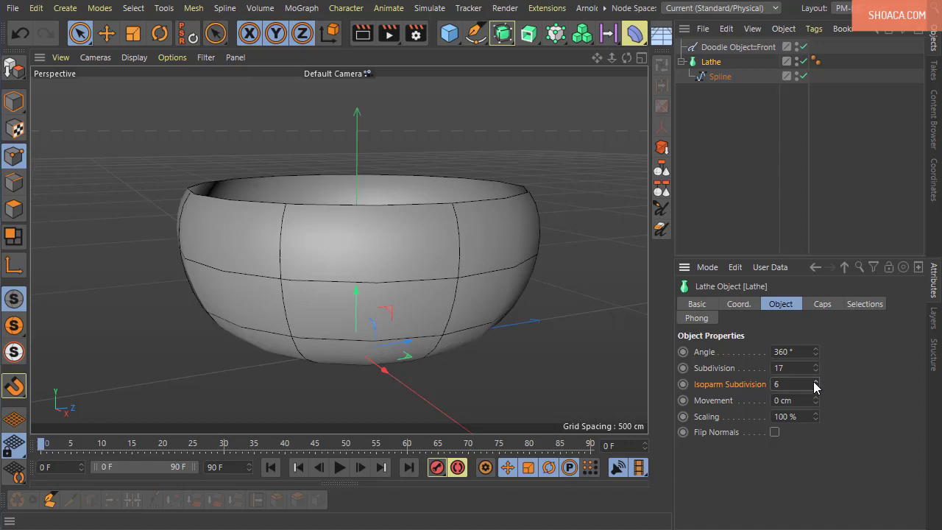
scroll(474, 218, "up", 5)
scroll(561, 329, "down", 5)
mouse_move(561, 329)
left_mouse_down("alt")
mouse_move(563, 363)
mouse_move(528, 401)
mouse_move(518, 396)
left_mouse_up("alt")
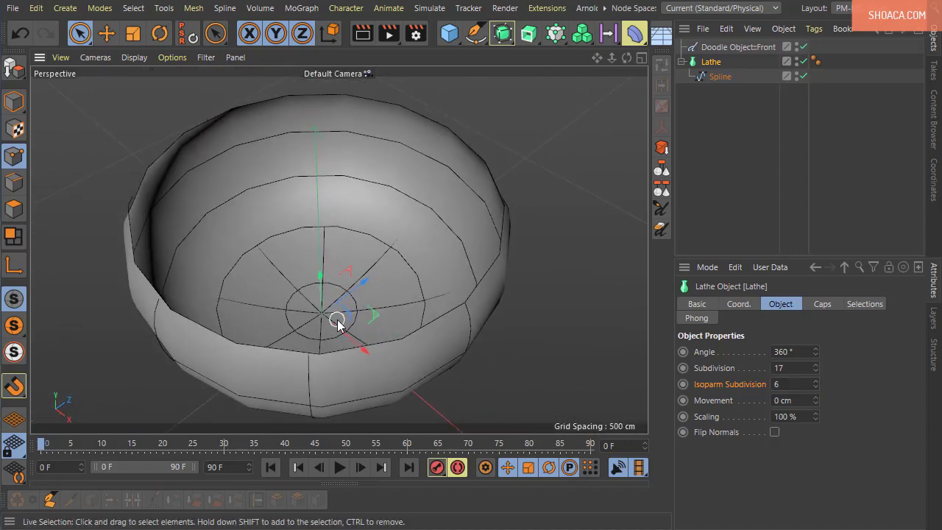
mouse_move(446, 340)
left_mouse_down("alt")
mouse_move(420, 311)
mouse_move(463, 303)
mouse_move(453, 290)
left_mouse_up("alt")
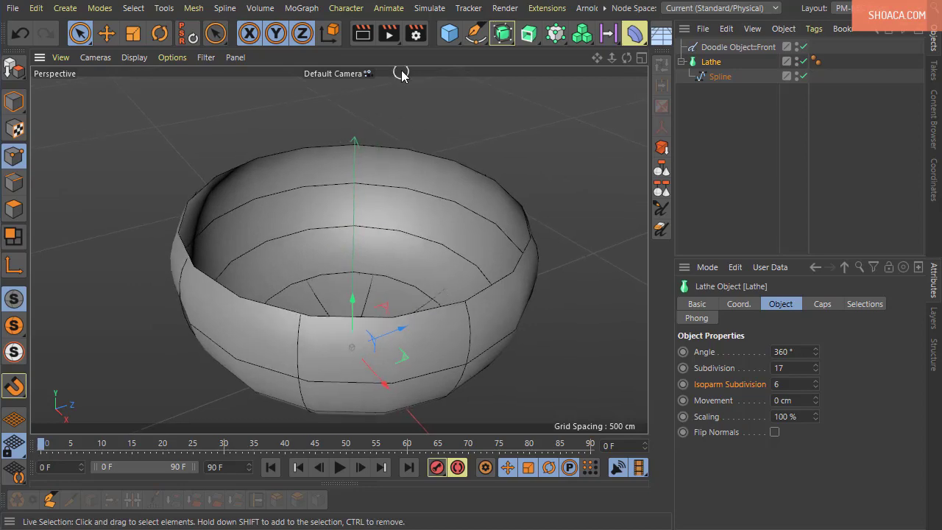
- Render a preview of the bowl, then switch to the pear-model.c4d document
key("ctrl+r")
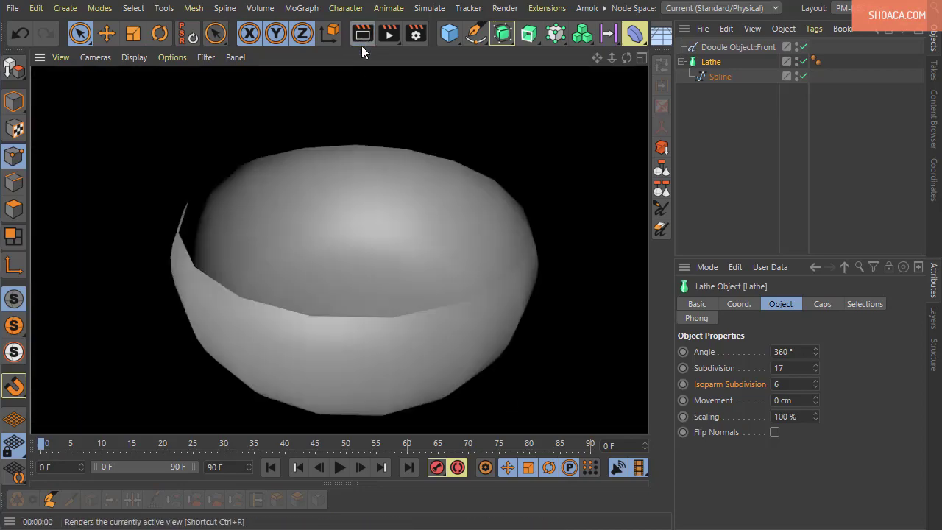
mouse_move(310, 277)
left_mouse_down("alt")
mouse_move(361, 294)
mouse_move(342, 283)
mouse_move(363, 281)
mouse_move(385, 241)
mouse_move(374, 217)
mouse_move(403, 228)
mouse_move(395, 290)
mouse_move(414, 341)
left_mouse_up("alt")
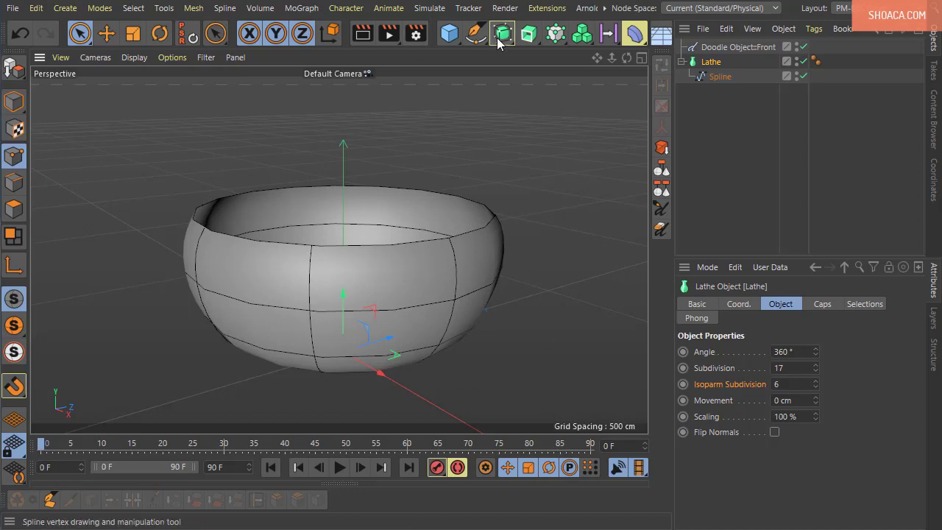
left_click(604, 13)
mouse_move(619, 47)
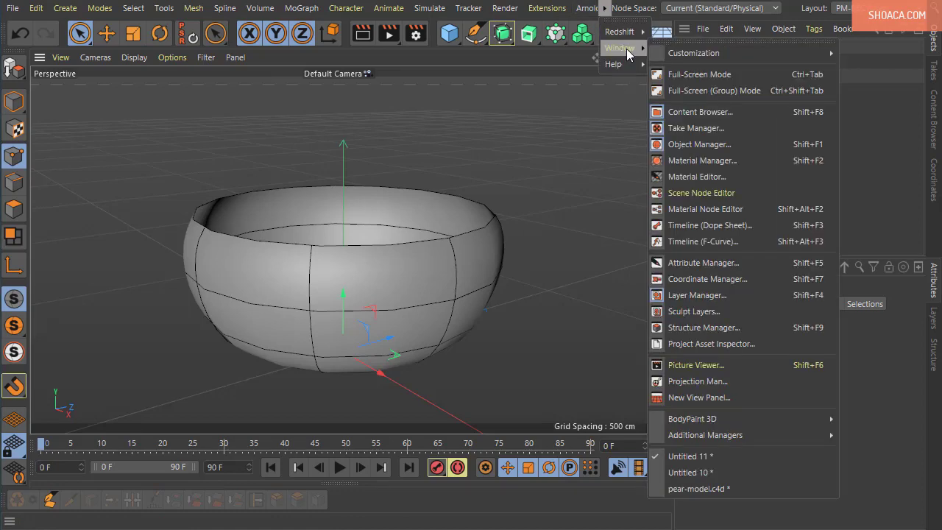
left_click(677, 472)
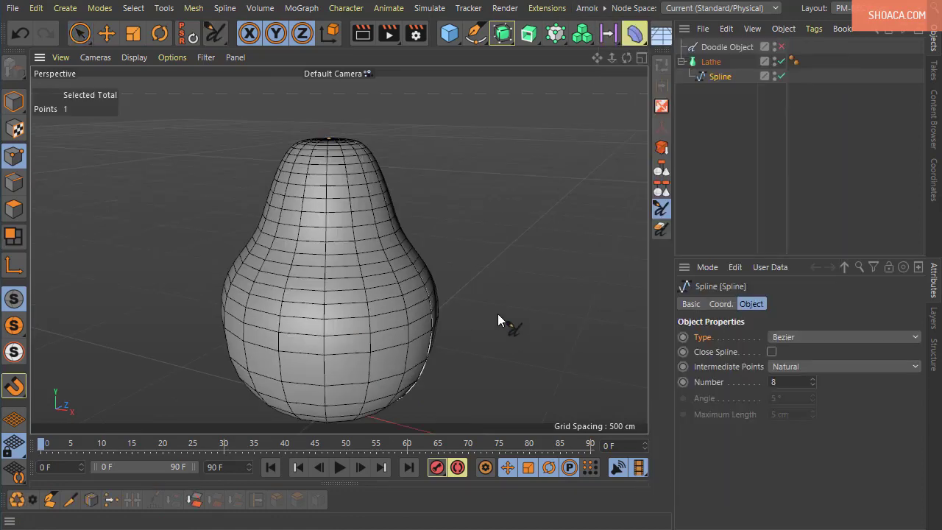
- Switch the pear view to Isoparms display and select its Lathe and profile spline
left_click_drag(497, 313, 377, 168, "alt")
left_click(144, 58)
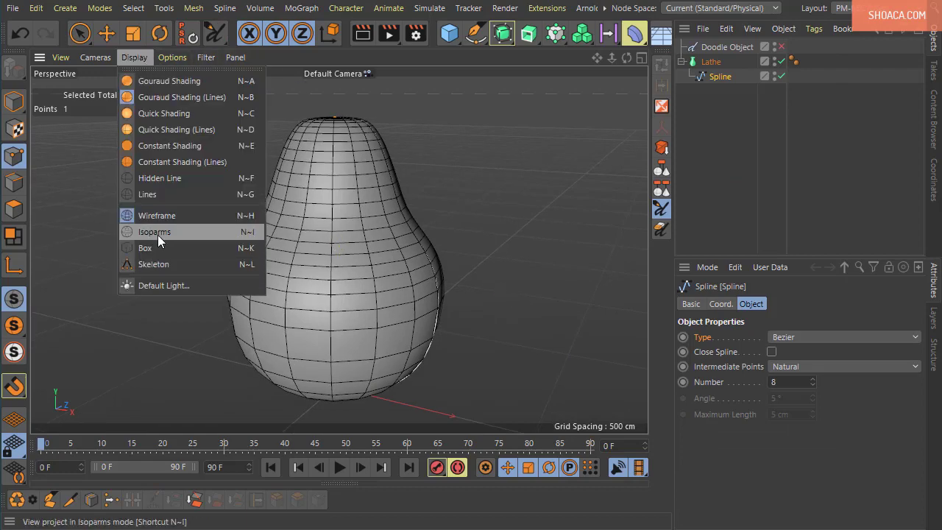
left_click(157, 232)
mouse_move(474, 324)
left_mouse_down("alt")
mouse_move(475, 410)
mouse_move(521, 319)
mouse_move(466, 317)
mouse_move(476, 304)
mouse_move(479, 385)
mouse_move(467, 366)
mouse_move(483, 326)
mouse_move(456, 343)
mouse_move(456, 325)
mouse_move(472, 351)
mouse_move(490, 321)
left_mouse_up("alt")
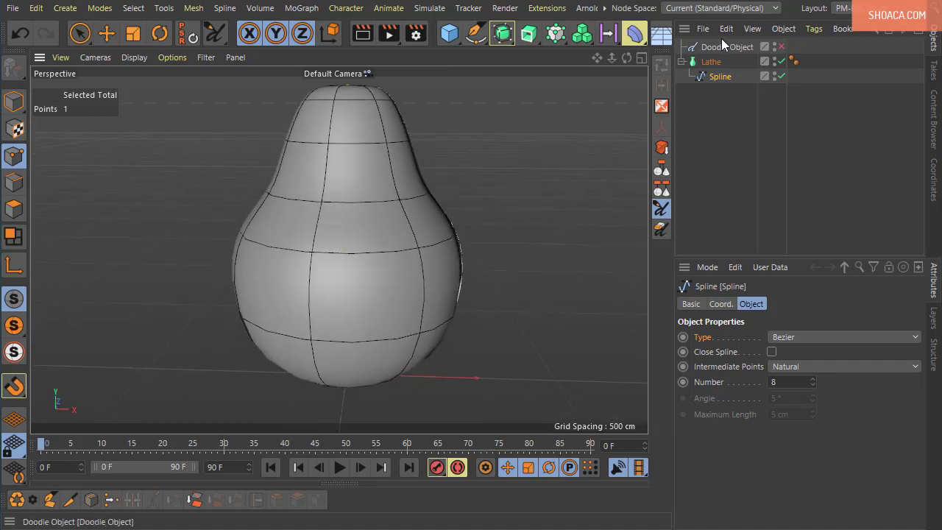
left_click(711, 62)
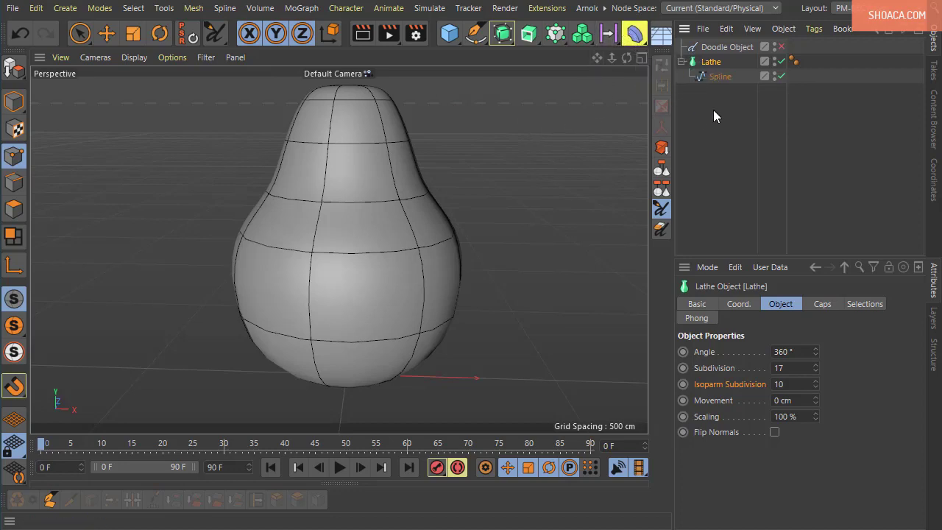
left_click(720, 77)
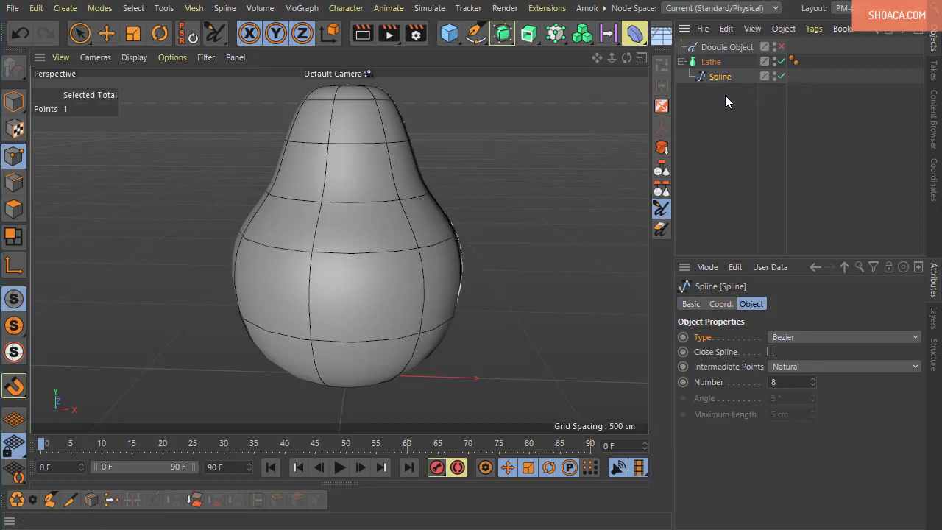
- Nest a Bend deformer inside the pear's Lathe below the Spline, undoing misplaced attempts
left_click(634, 33, "shift")
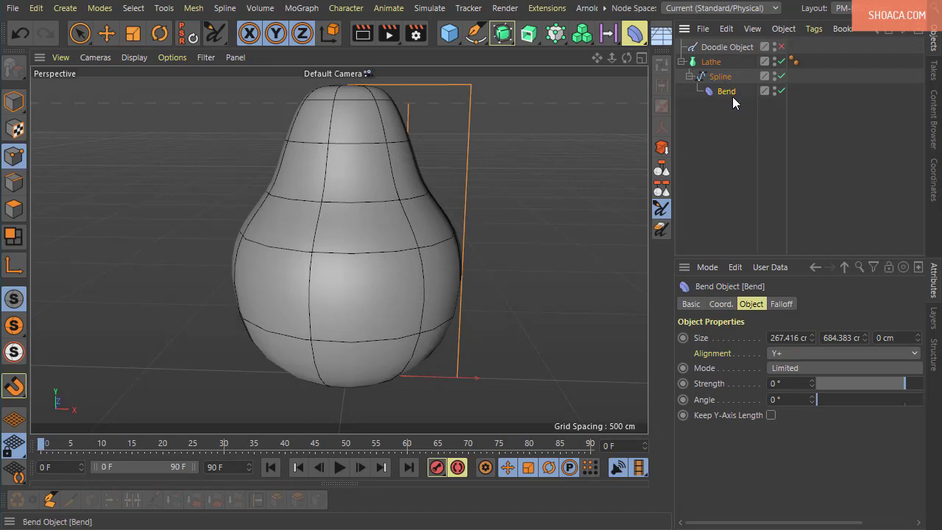
key("ctrl+z")
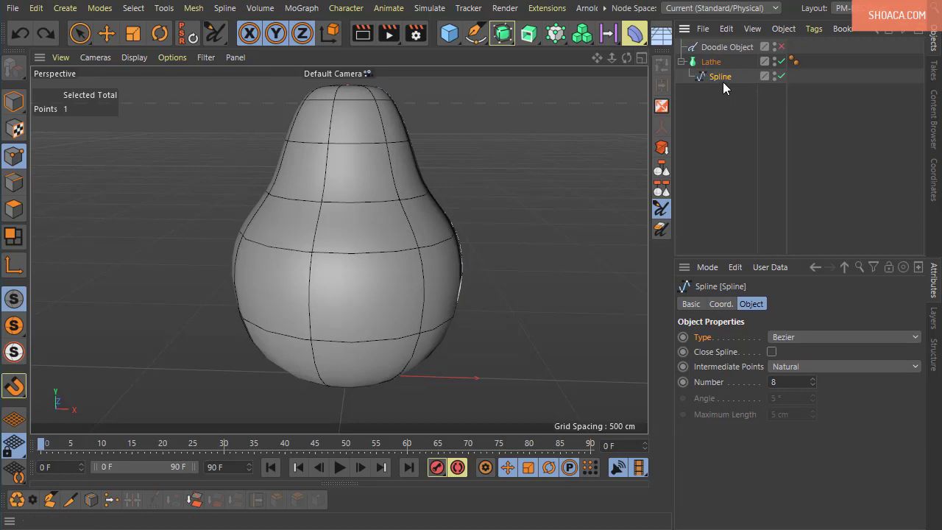
left_click(721, 78)
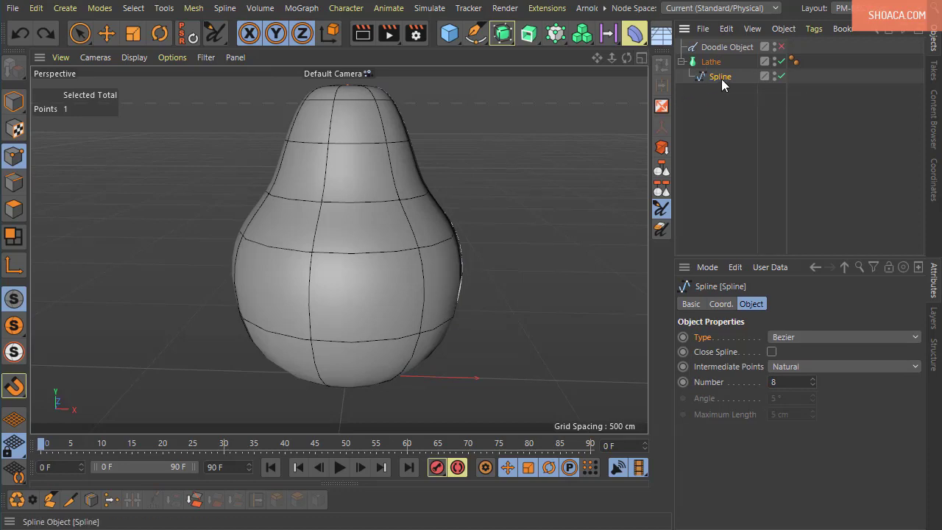
left_click(635, 36)
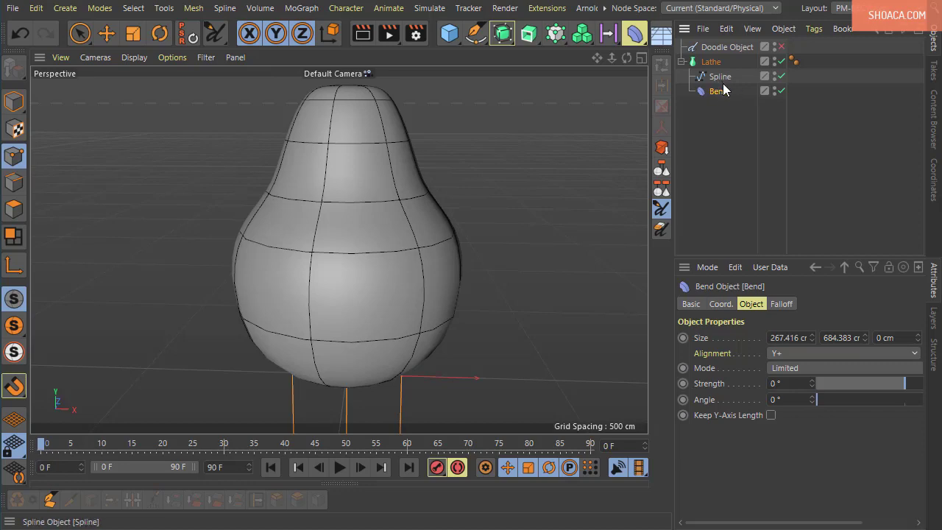
key("ctrl+z")
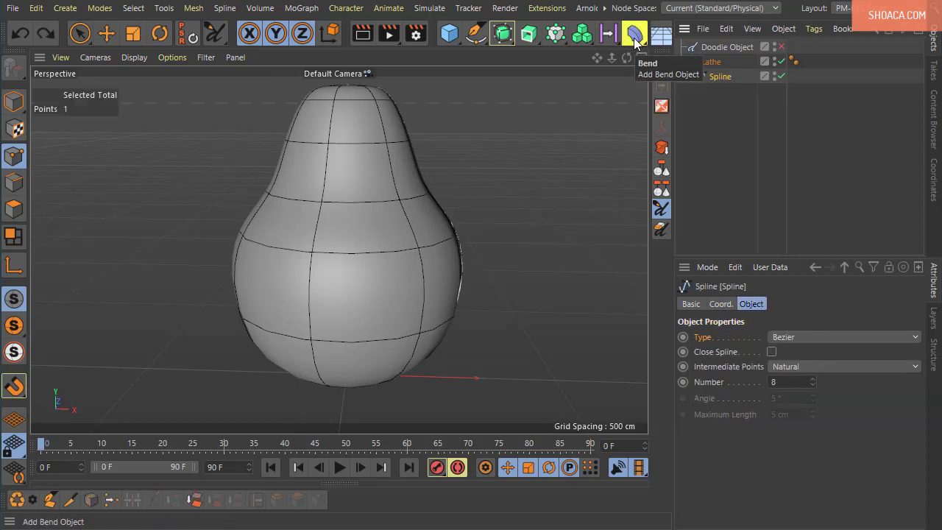
left_click(634, 33)
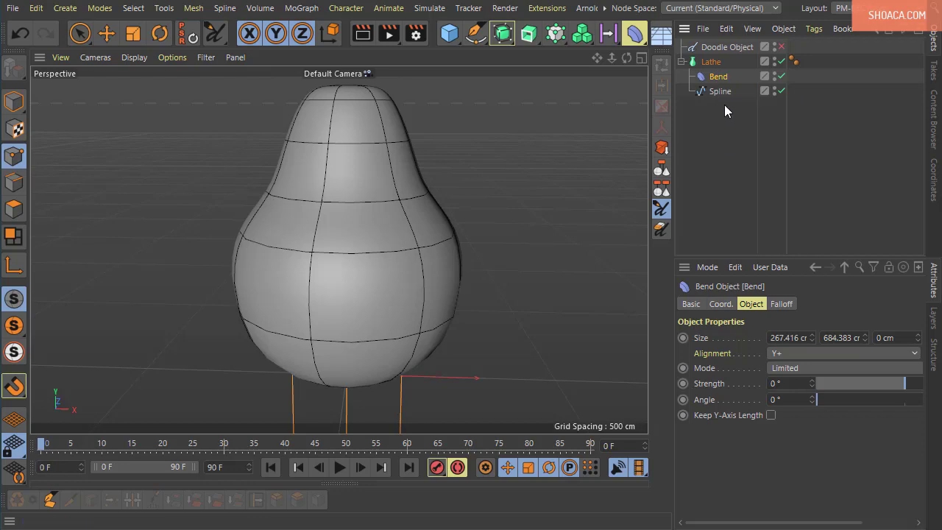
key("ctrl+z")
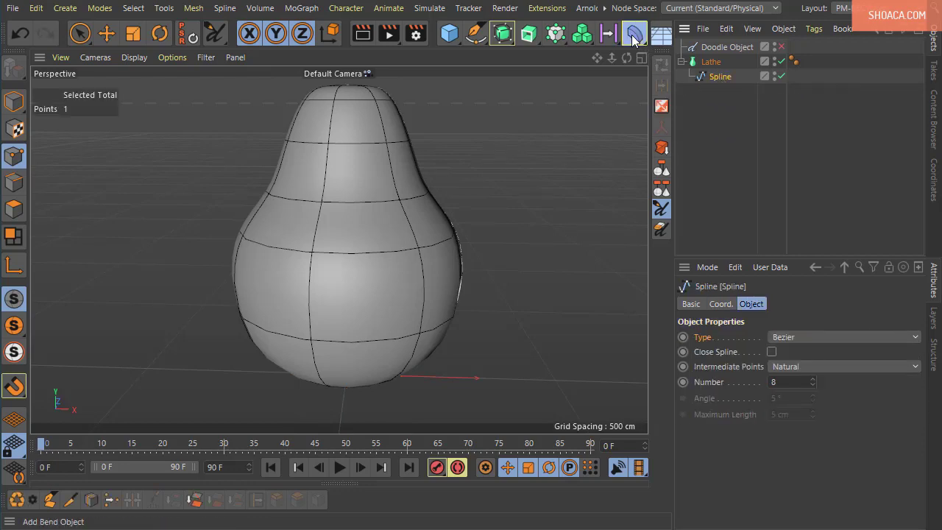
left_click(633, 37)
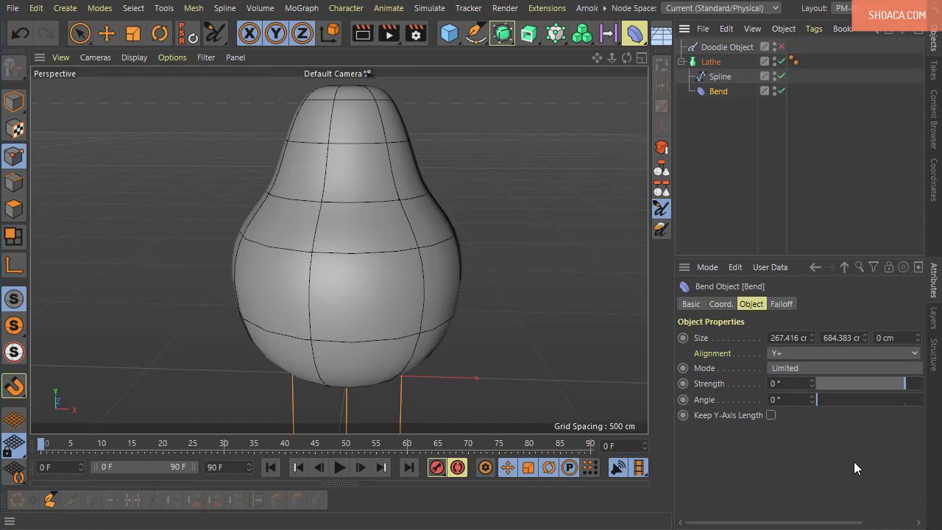
left_click_drag(845, 527, 898, 526)
- Fit the Bend deformer to the pear and set its Size Y to 430 cm
left_click(891, 354)
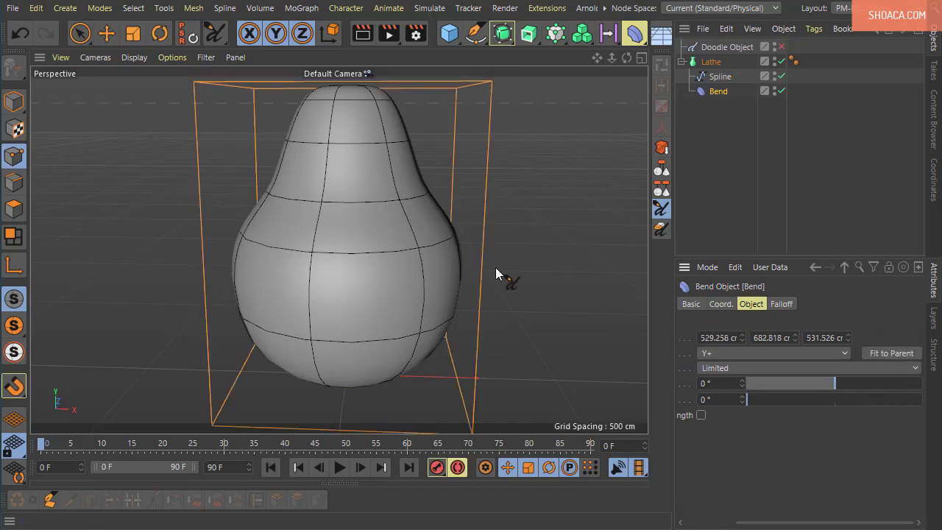
middle_click_drag(495, 267, 435, 244, "alt")
middle_click_drag(450, 279, 485, 318, "alt")
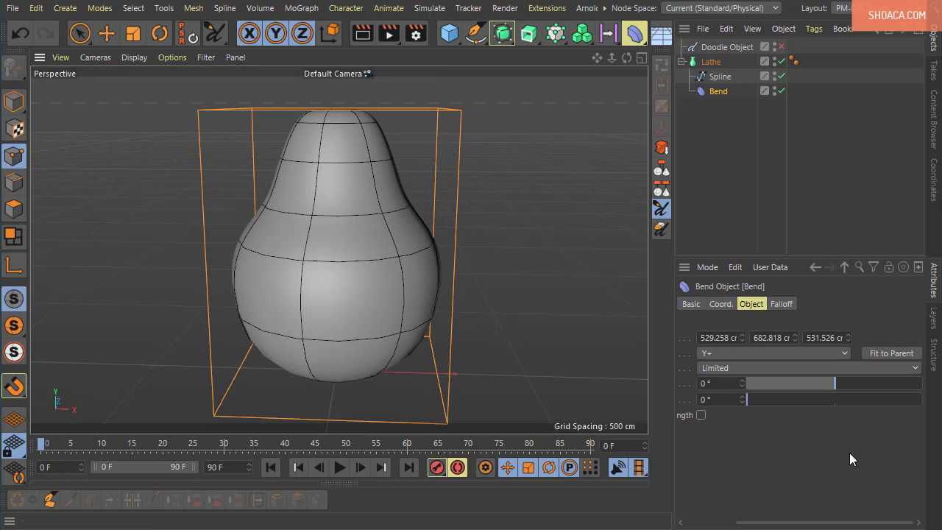
double_click(776, 337)
type("43")
type("0")
key("Return")
mouse_move(574, 287)
left_mouse_down("alt")
mouse_move(487, 216)
mouse_move(507, 304)
mouse_move(518, 297)
mouse_move(476, 293)
mouse_move(612, 324)
left_mouse_up("alt")
- Set the Bend Strength to -16° so the pear's neck leans, then inspect it
left_click_drag(742, 527, 698, 523)
left_click_drag(672, 358, 640, 357)
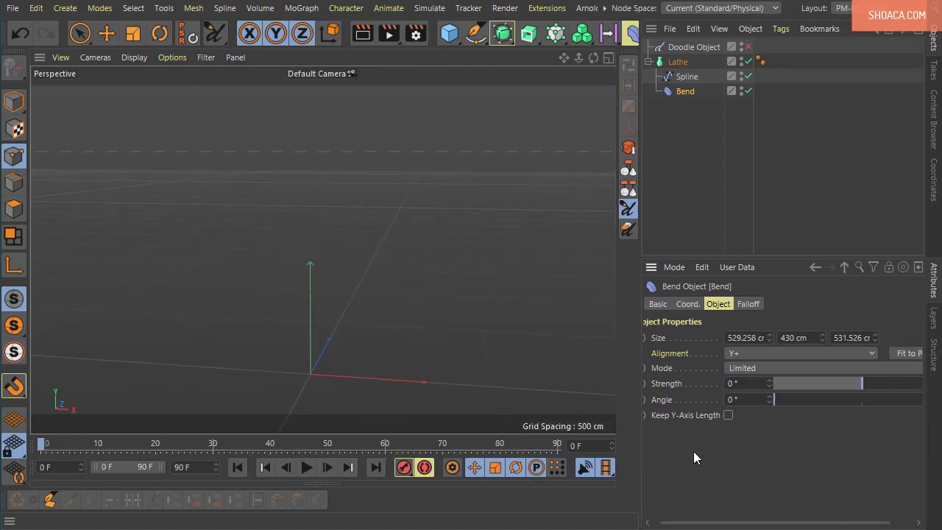
left_click_drag(778, 381, 612, 383)
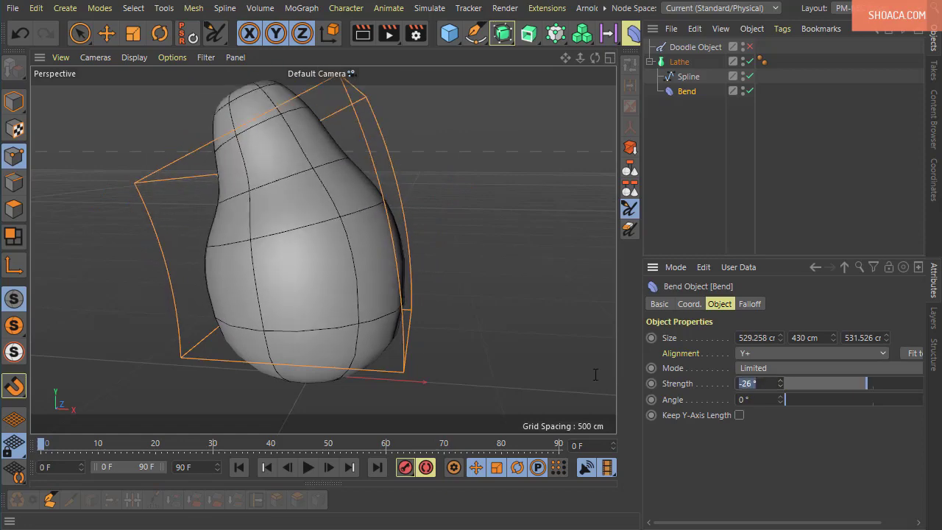
type("-16")
key("Return")
mouse_move(400, 133)
left_mouse_down("alt")
mouse_move(556, 265)
mouse_move(471, 246)
mouse_move(477, 301)
mouse_move(452, 320)
mouse_move(471, 305)
mouse_move(473, 331)
mouse_move(485, 285)
mouse_move(507, 335)
mouse_move(493, 316)
left_mouse_up("alt")
mouse_move(458, 251)
left_mouse_down("alt")
mouse_move(494, 287)
mouse_move(482, 265)
left_mouse_up("alt")
- Add a Cylinder with Radius 6 cm, Height 79 cm, and 24 height and rotation segments
left_click(454, 37)
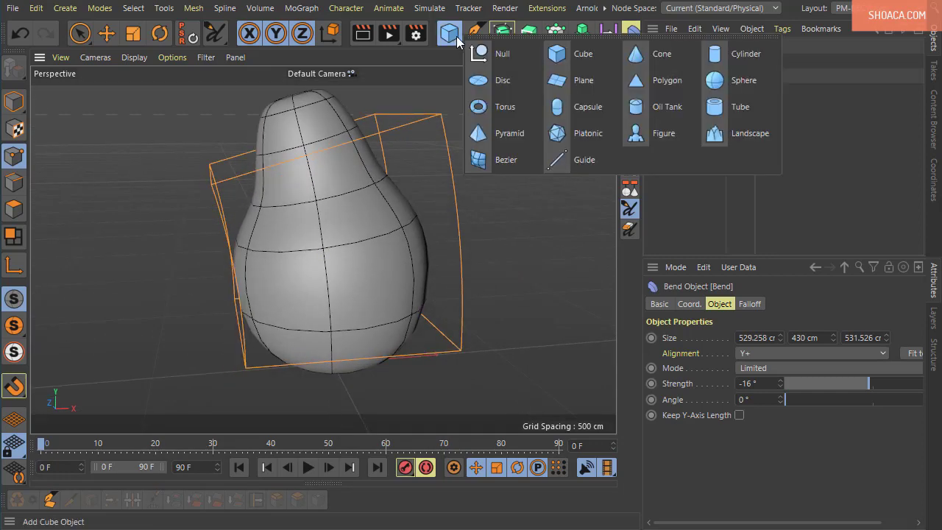
left_click(735, 57)
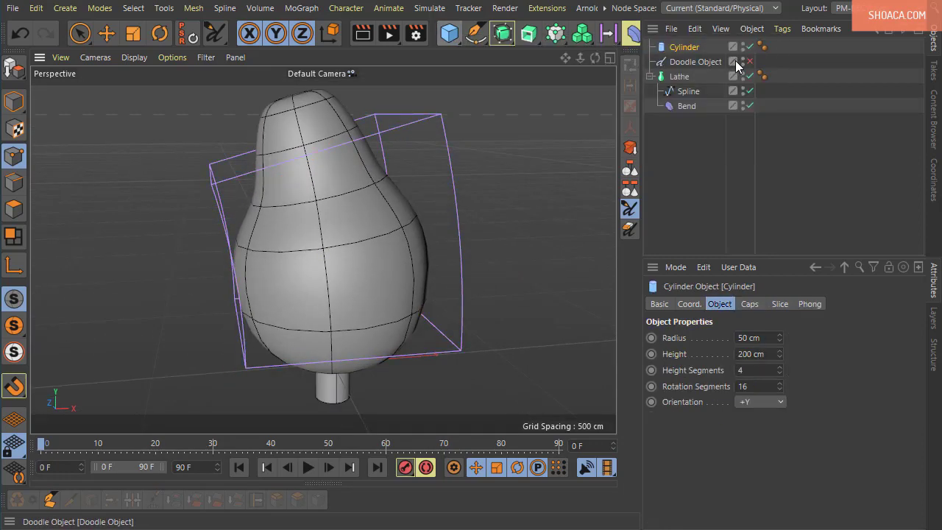
left_click(746, 337)
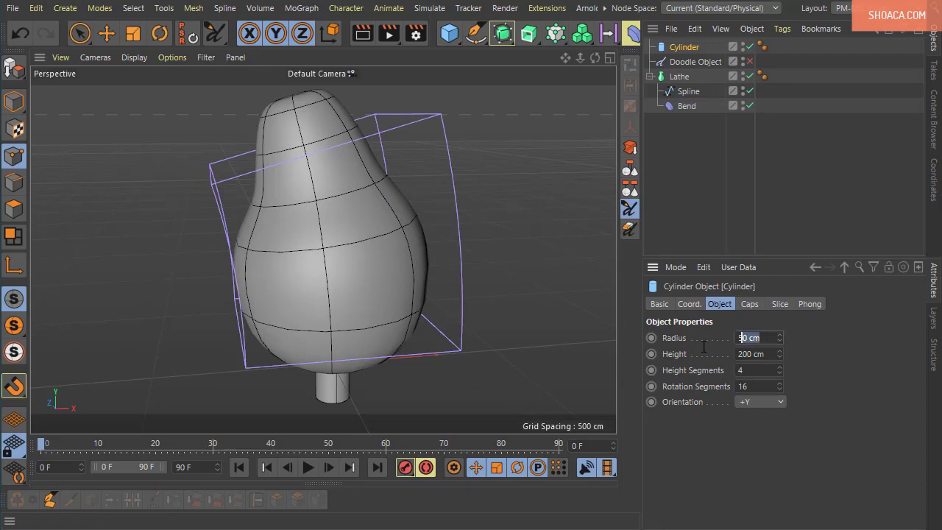
type("6")
key("Tab")
type("79")
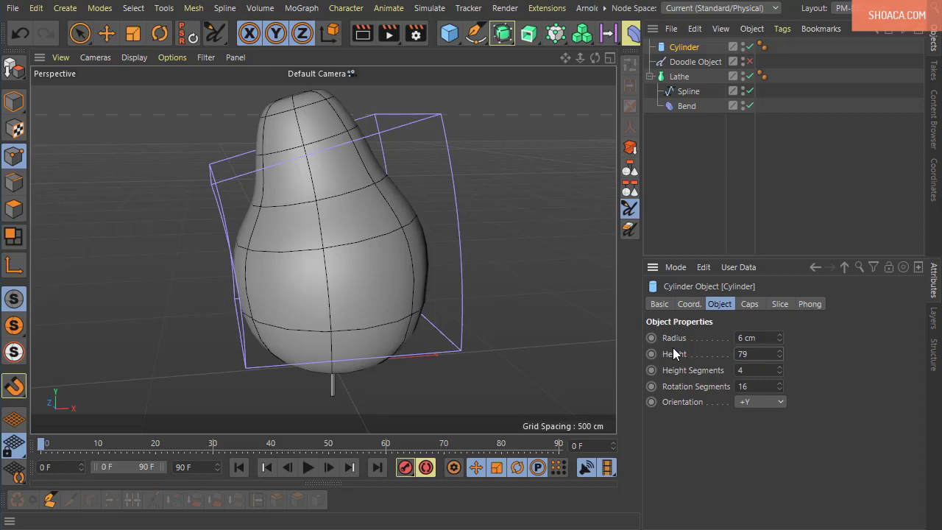
key("Tab")
type("24")
key("Tab")
type("24")
left_click(115, 41)
- In the Front view, move the cylinder up toward the top of the pear
middle_click(463, 343)
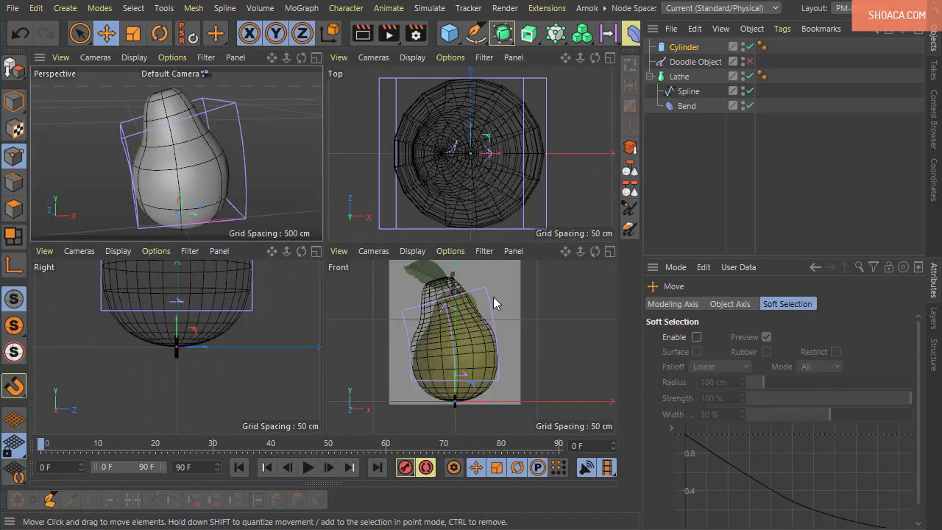
middle_click(482, 347)
mouse_move(419, 273)
middle_mouse_down("alt")
mouse_move(458, 317)
mouse_move(451, 338)
mouse_move(479, 353)
mouse_move(414, 342)
middle_mouse_up("alt")
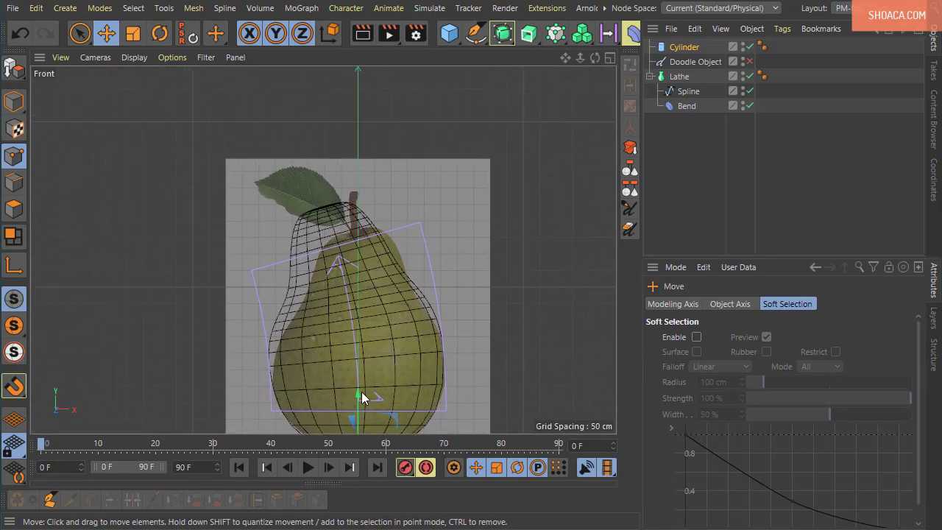
mouse_move(361, 376)
left_mouse_down()
mouse_move(329, 139)
mouse_move(377, 162)
mouse_move(379, 198)
mouse_move(397, 225)
left_mouse_up()
scroll(308, 165, "up", 5)
scroll(309, 165, "up", 2)
- In the Right view, adjust the cylinder's height so it sits on the pear's top
middle_click(396, 225)
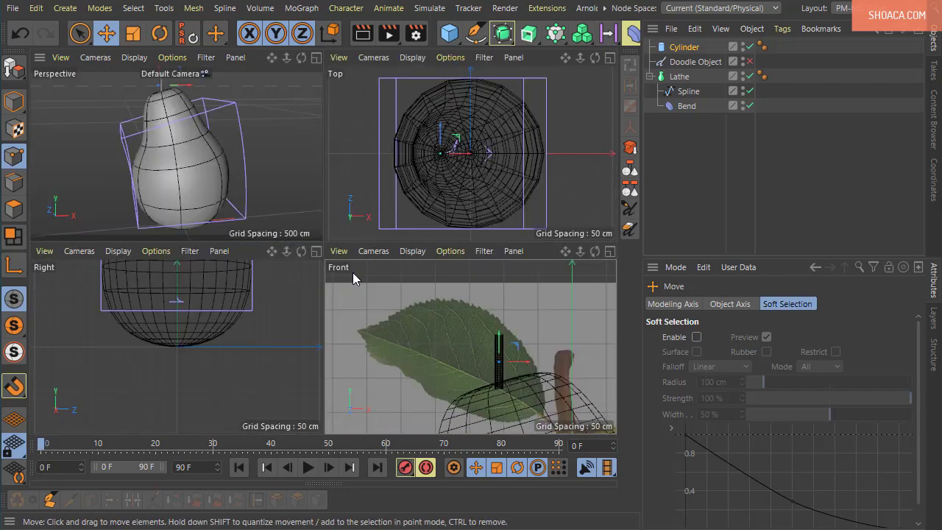
middle_click(247, 295)
scroll(330, 223, "down", 3)
middle_click_drag(331, 222, 363, 288, "alt")
scroll(360, 200, "up", 3)
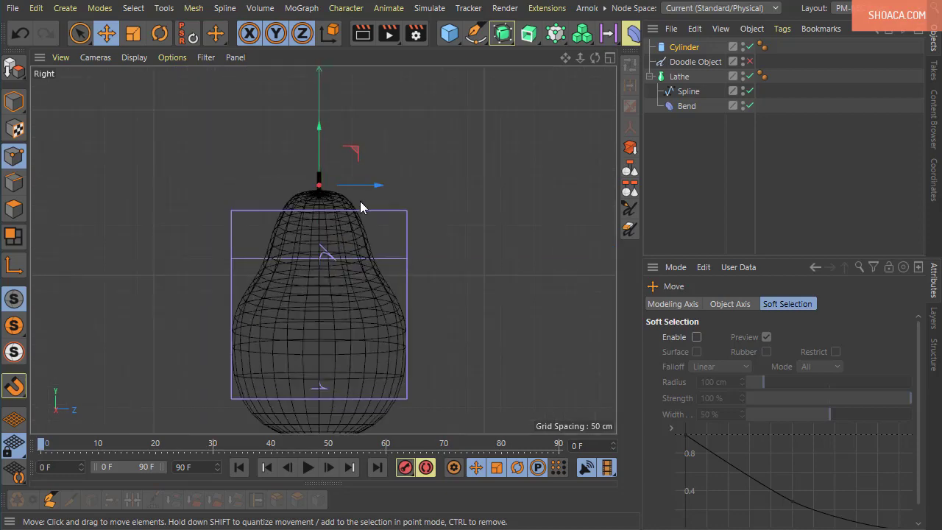
scroll(359, 194, "up", 3)
middle_click_drag(360, 194, 381, 233, "alt")
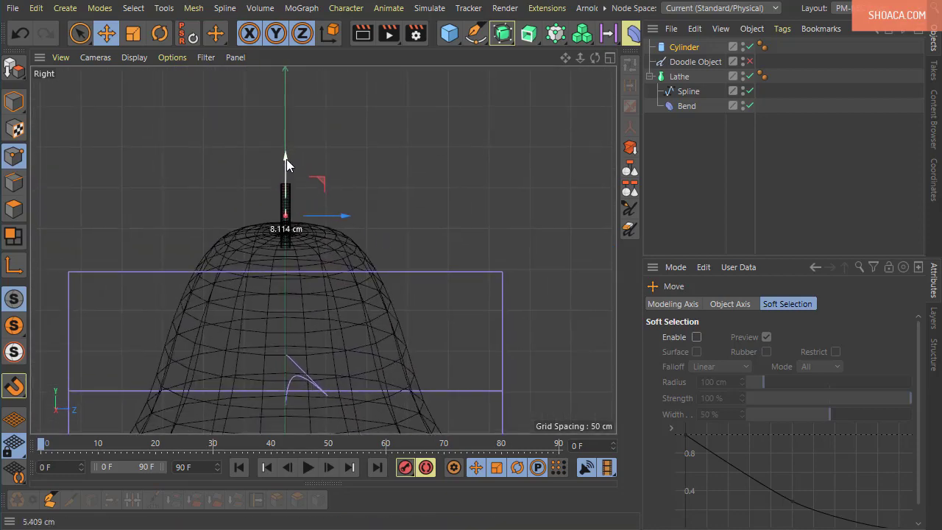
left_click_drag(289, 157, 286, 155)
- Back in the perspective view, frame the stem and reselect the Cylinder
key("F1")
scroll(258, 155, "up", 3)
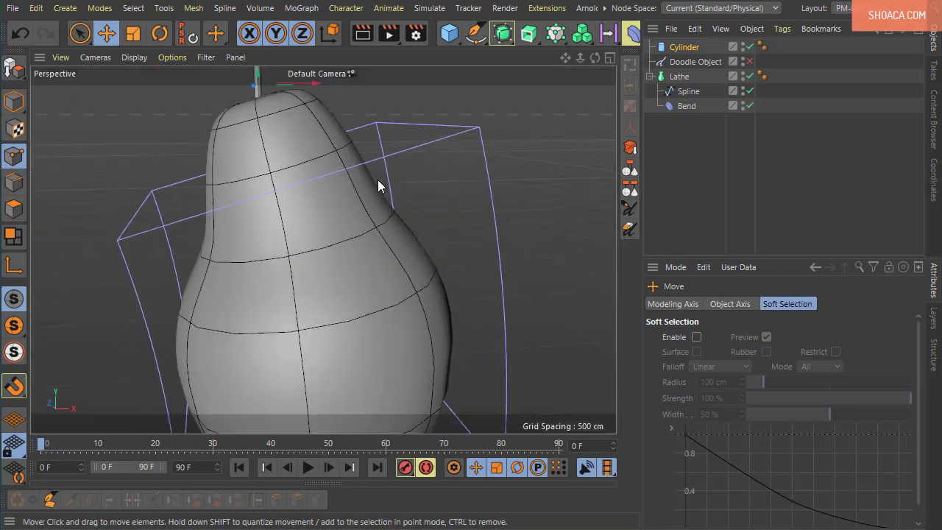
middle_click_drag(378, 179, 441, 317, "alt")
scroll(441, 317, "up", 2)
scroll(366, 258, "up", 3)
middle_click_drag(352, 284, 380, 248, "alt")
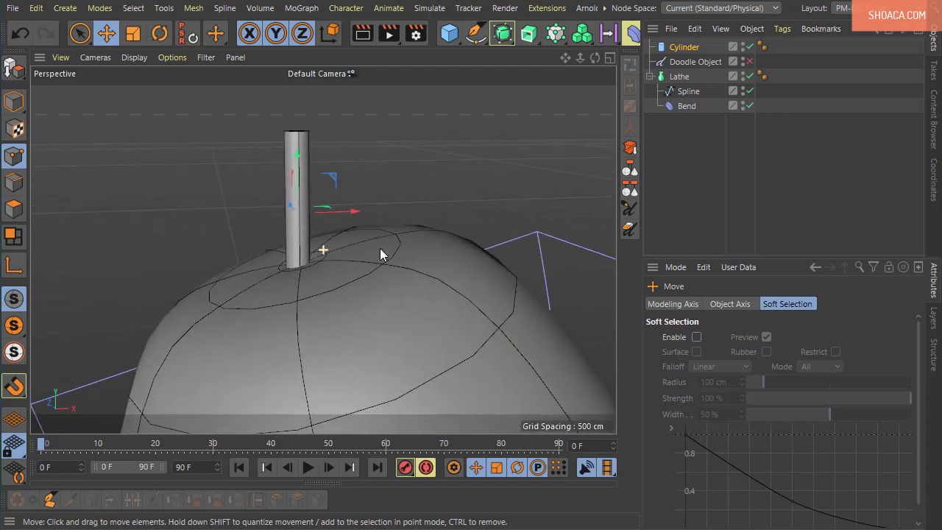
scroll(378, 247, "up", 2)
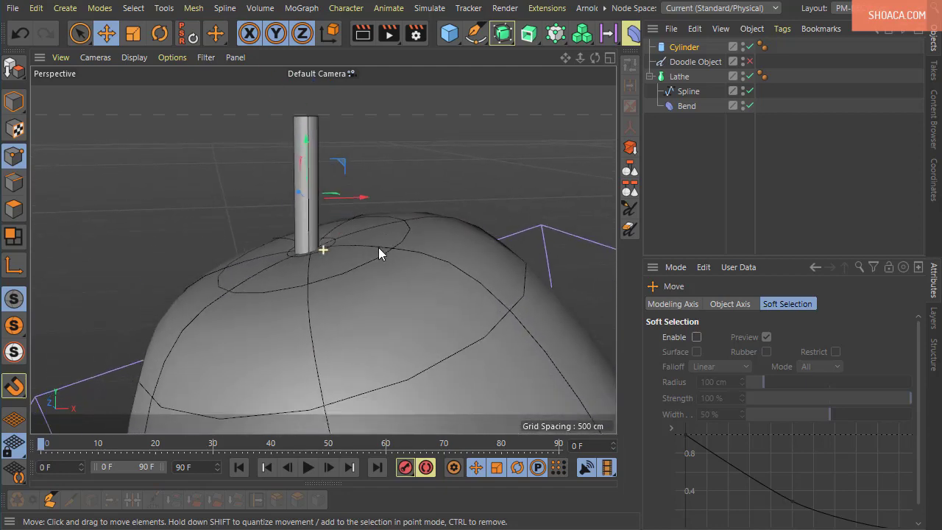
left_click(684, 47)
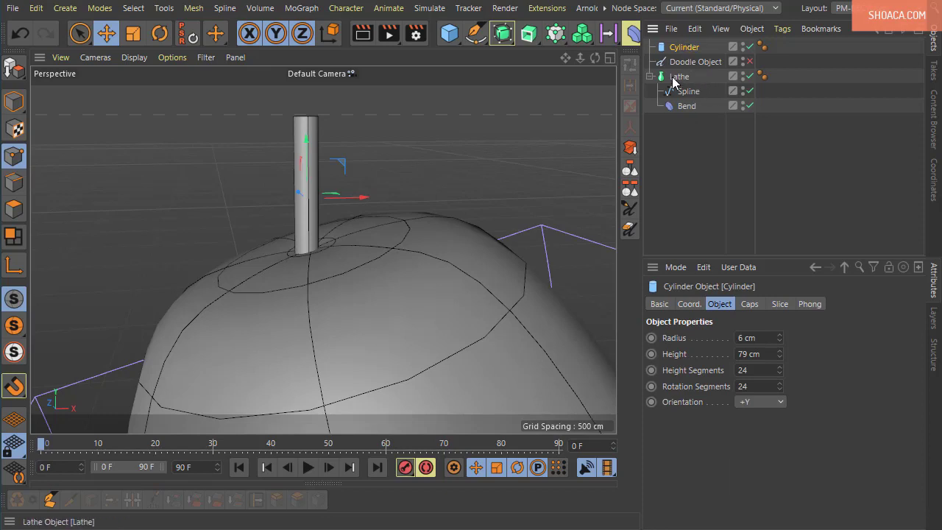
left_click(677, 77)
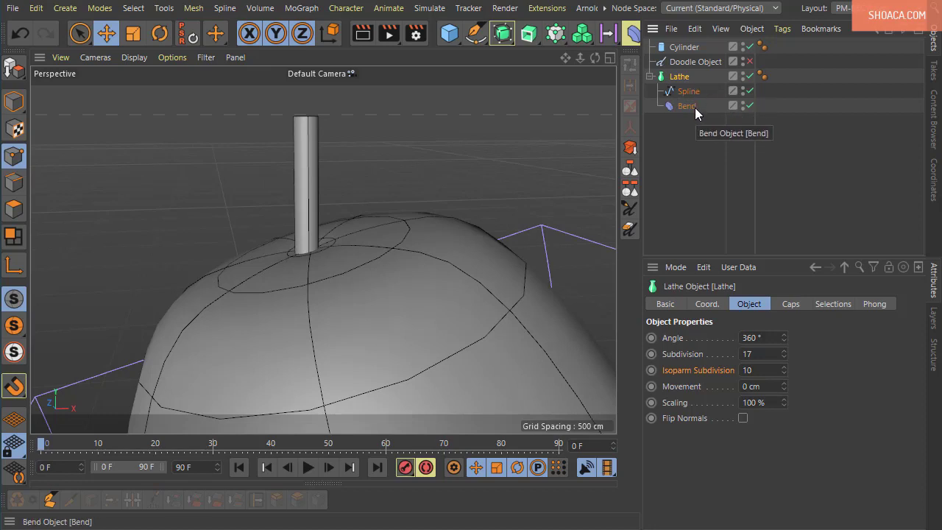
left_click(693, 49)
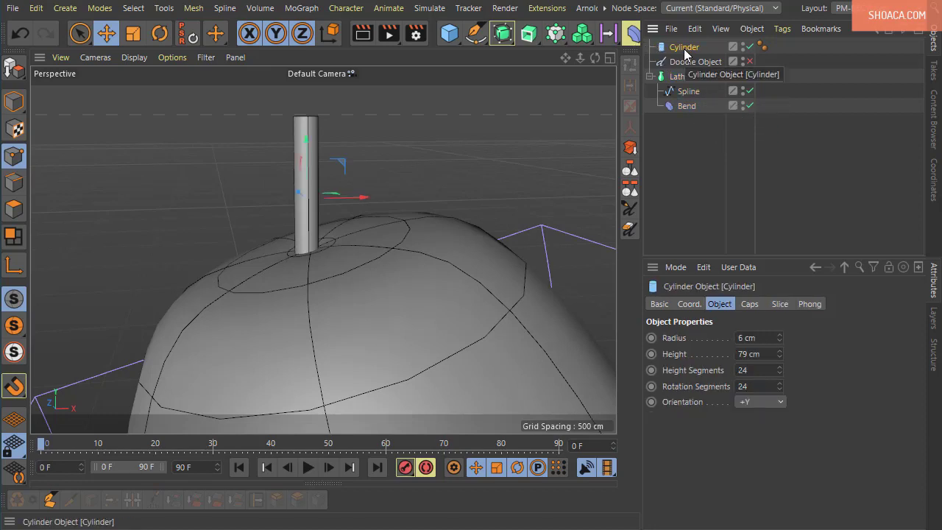
- Nest a Bend deformer under the Cylinder and set its Strength to -125° to curl the stem
left_click(635, 40, "shift")
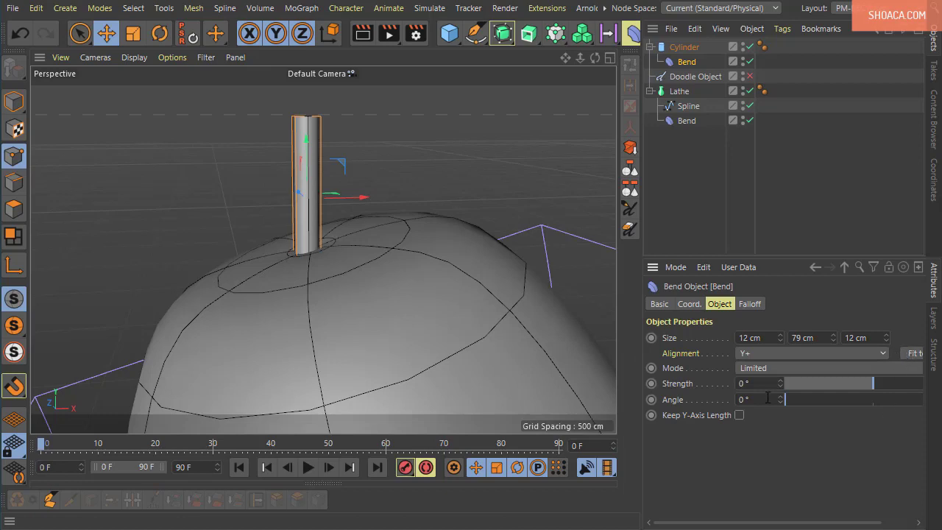
mouse_move(780, 383)
left_mouse_down()
mouse_move(743, 384)
mouse_move(806, 384)
mouse_move(758, 383)
left_mouse_up()
left_click_drag(463, 222, 442, 131, "alt")
scroll(427, 154, "down", 3)
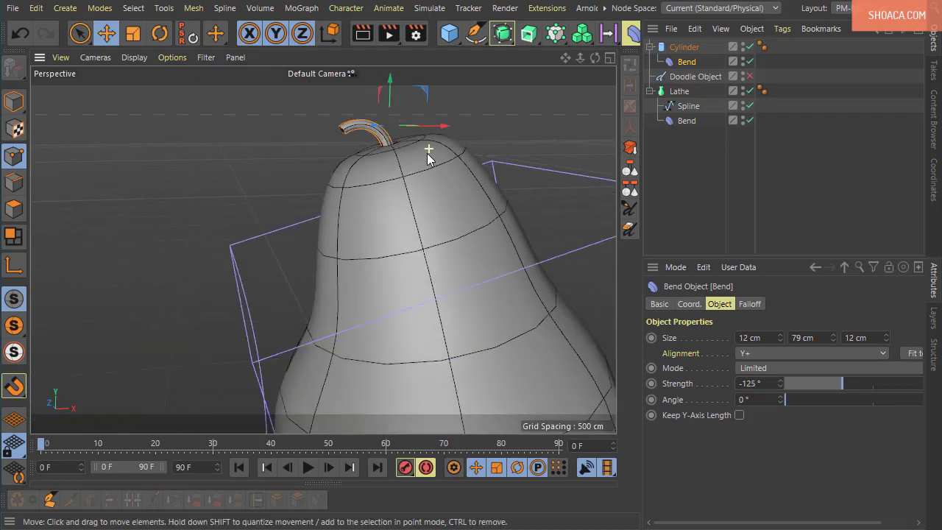
scroll(347, 208, "down", 3)
scroll(347, 208, "down", 5)
mouse_move(345, 242)
left_mouse_down("alt")
mouse_move(332, 320)
mouse_move(380, 336)
mouse_move(456, 390)
mouse_move(415, 370)
left_mouse_up("alt")
scroll(382, 328, "up", 3)
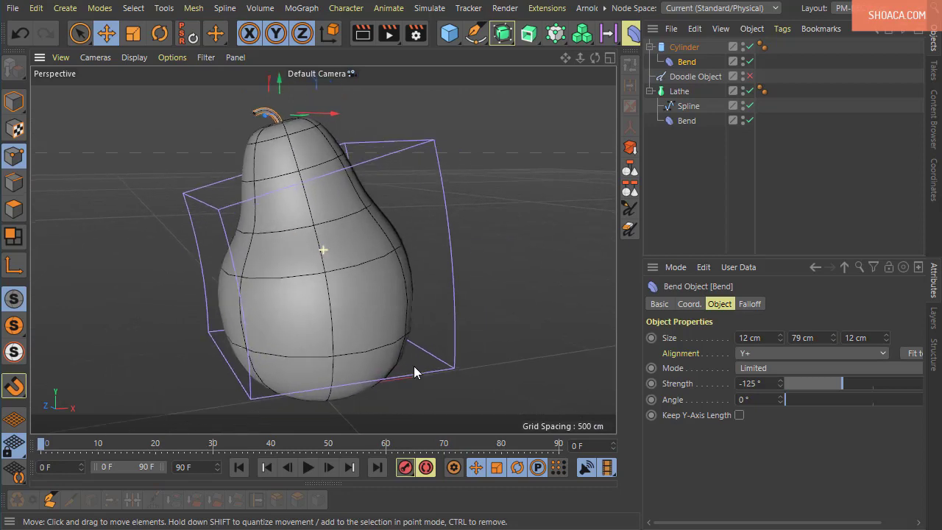